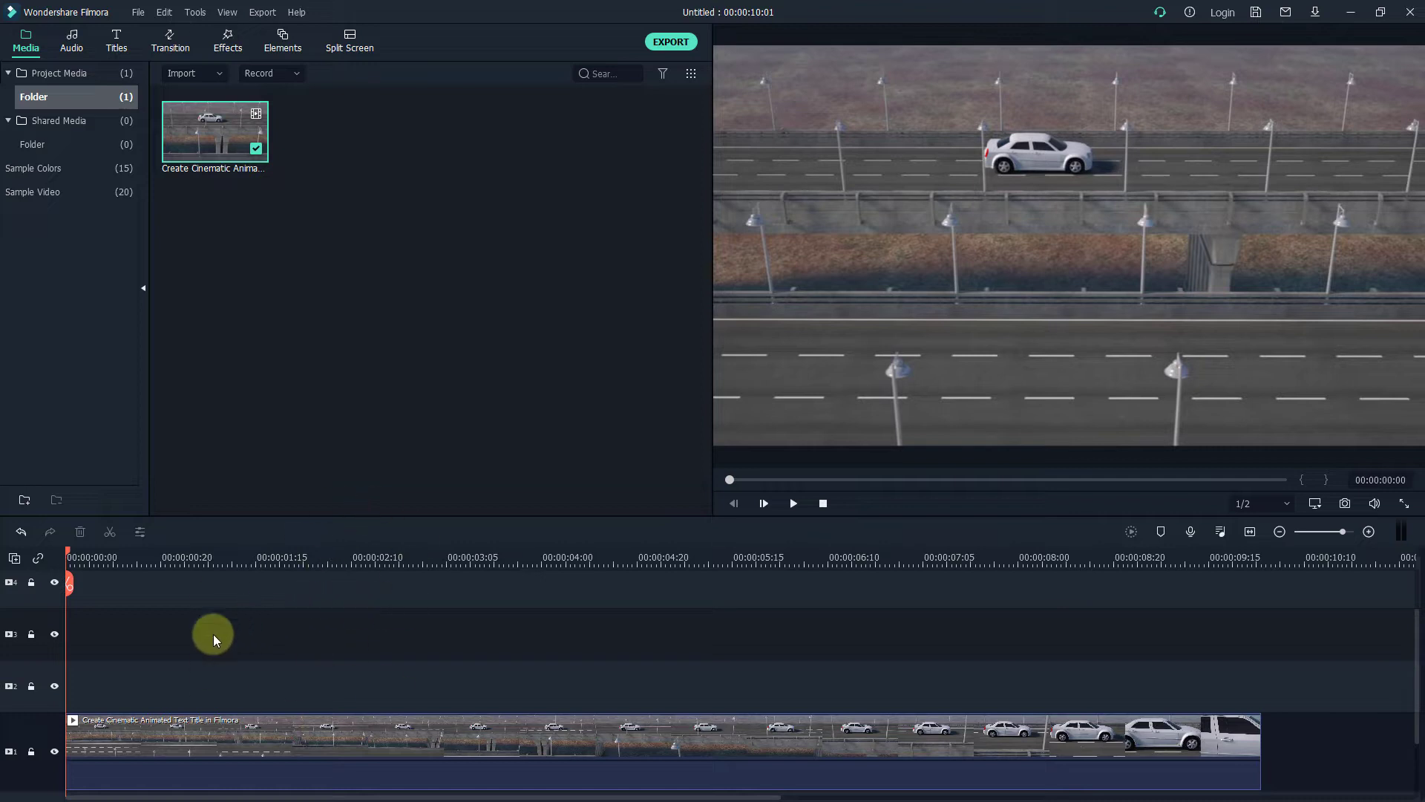
Step: Preview the opening of the car video clip on the timeline, stopping playback after a moment
left_click(211, 748)
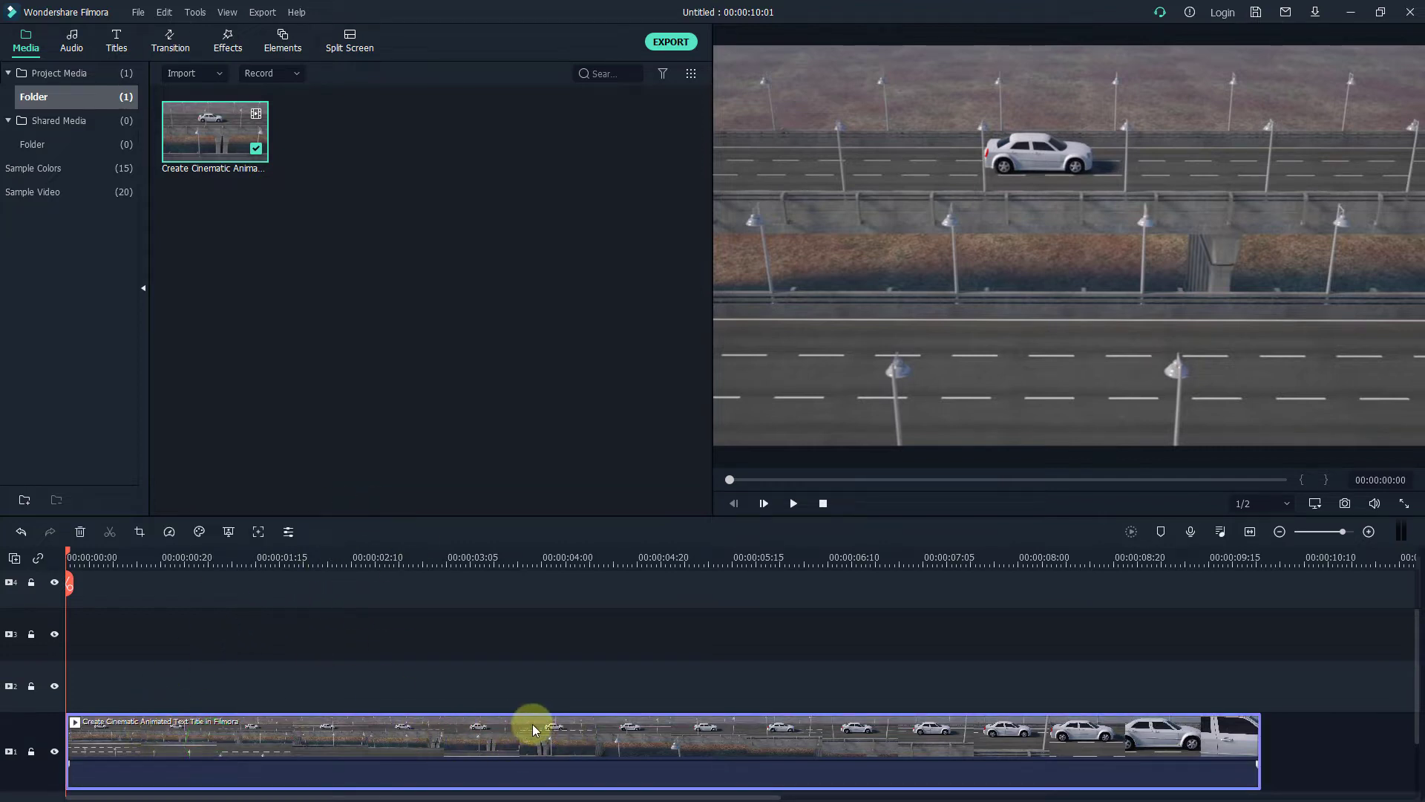
left_click(793, 503)
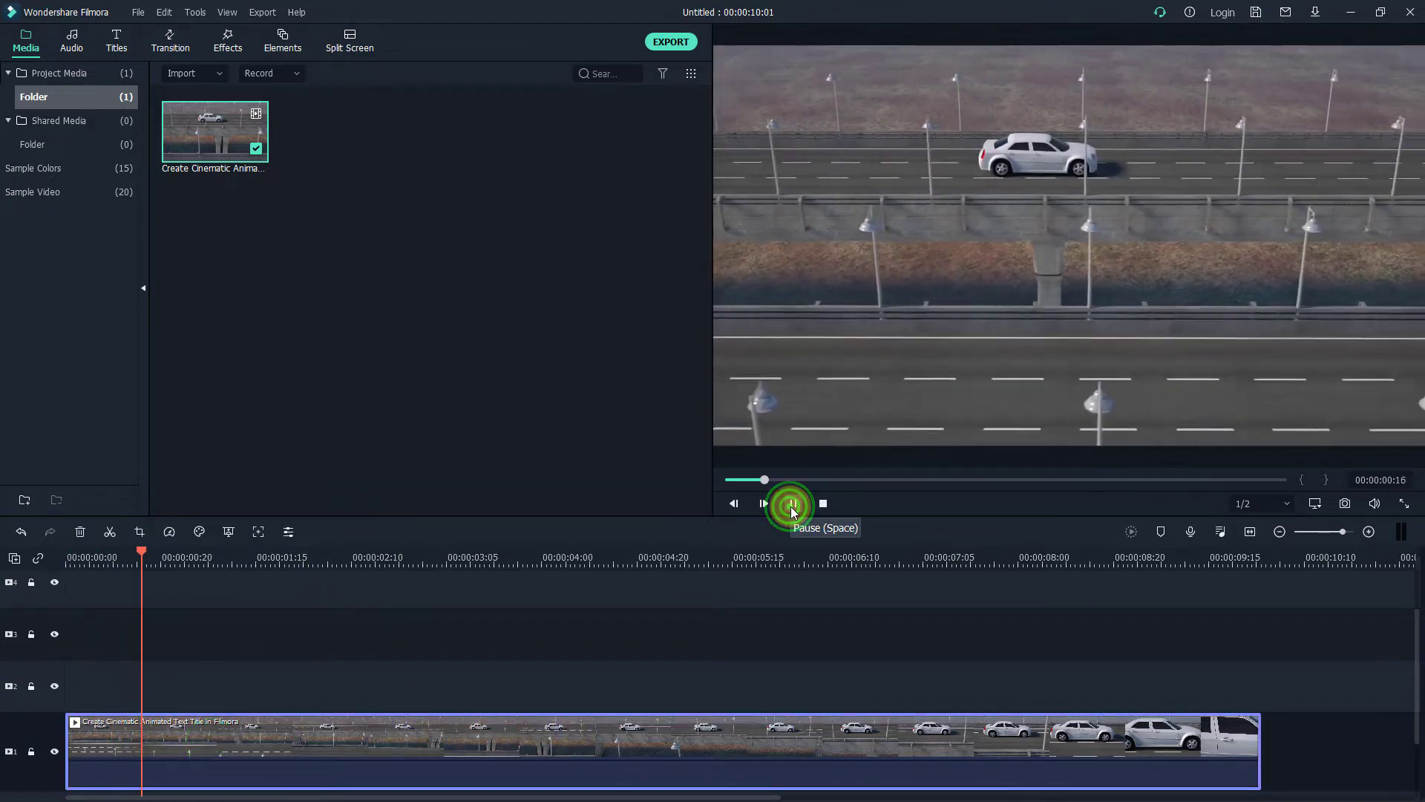
left_click(793, 508)
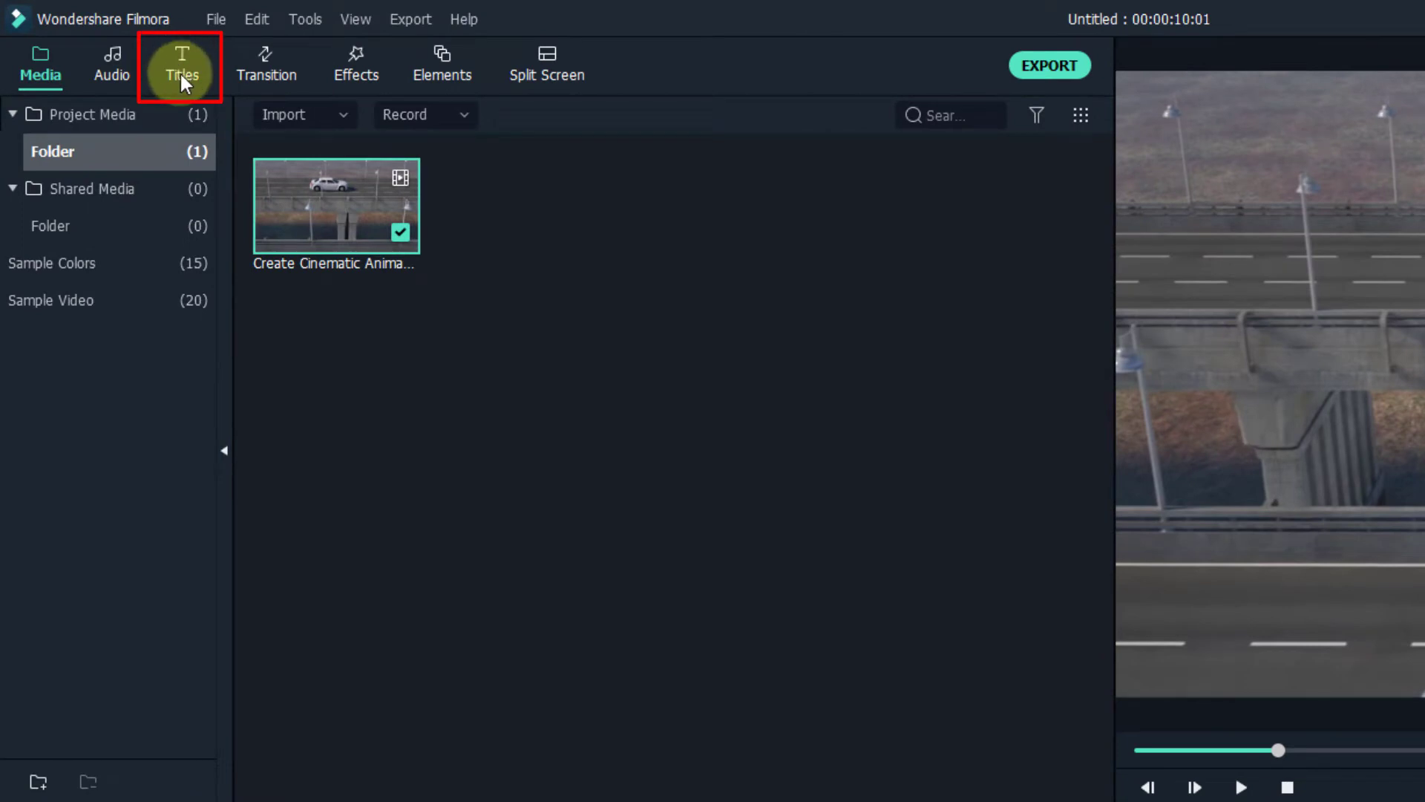
Step: Add the Default Title from the Titles category to the track above the video and display a mid-title frame in the preview
left_click(176, 64)
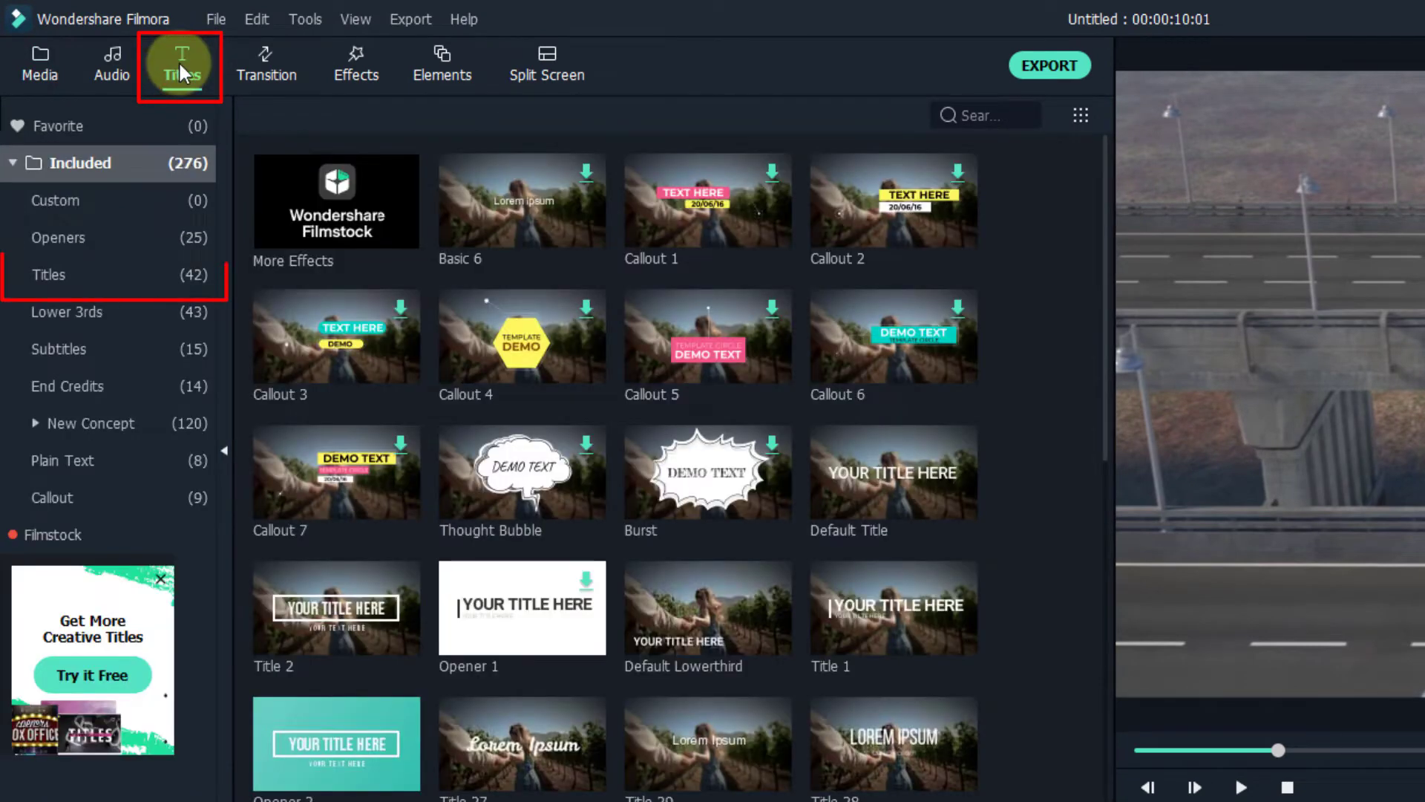
left_click(42, 273)
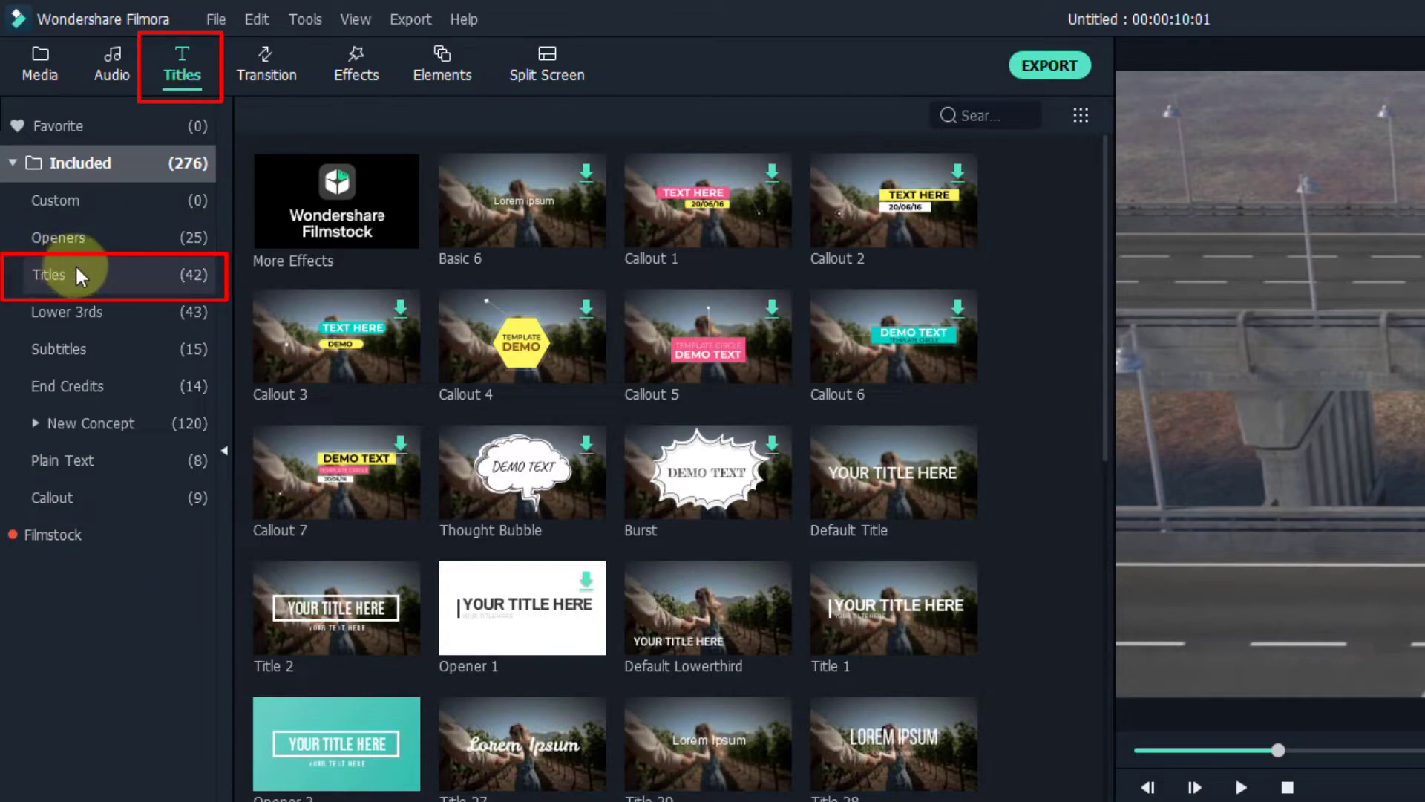
left_click(58, 273)
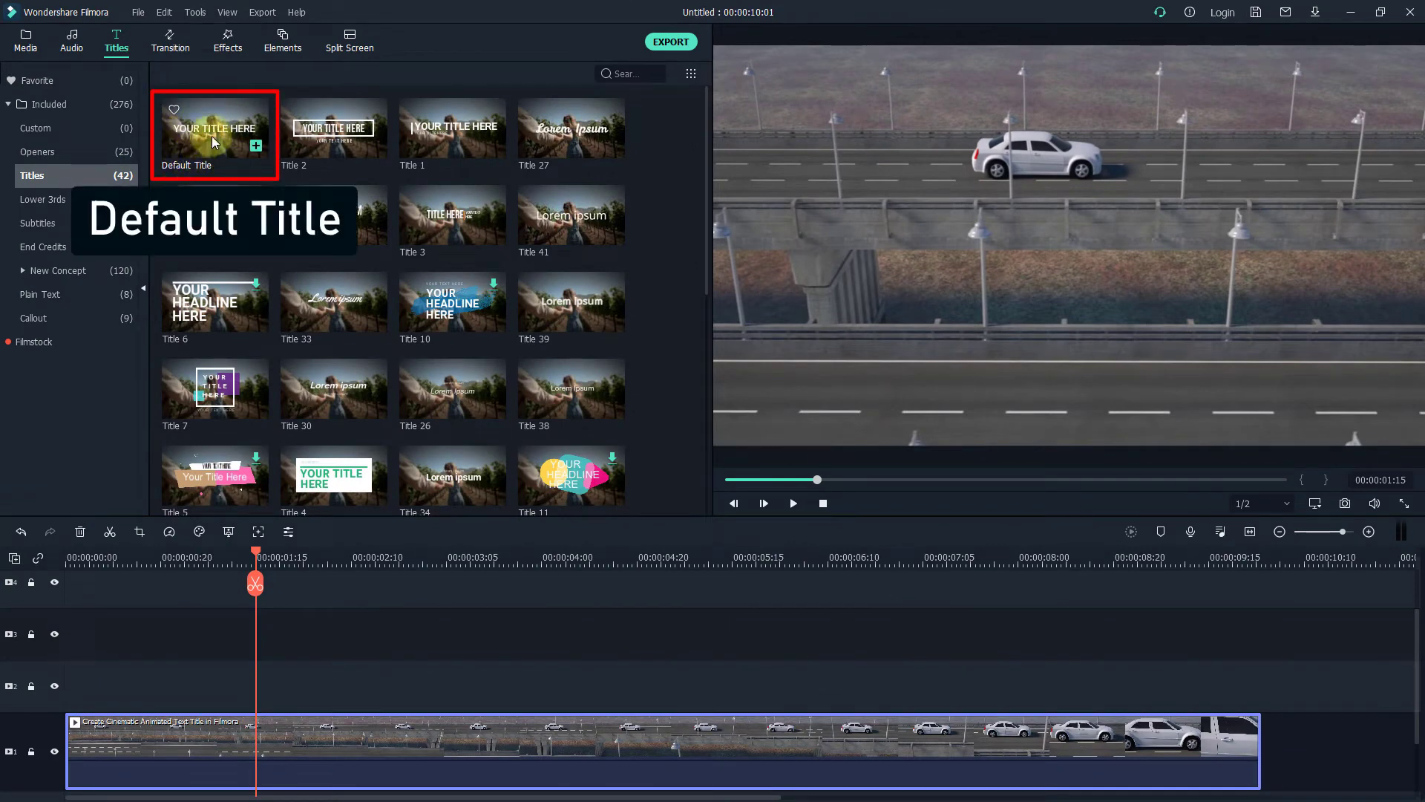
left_click(255, 147)
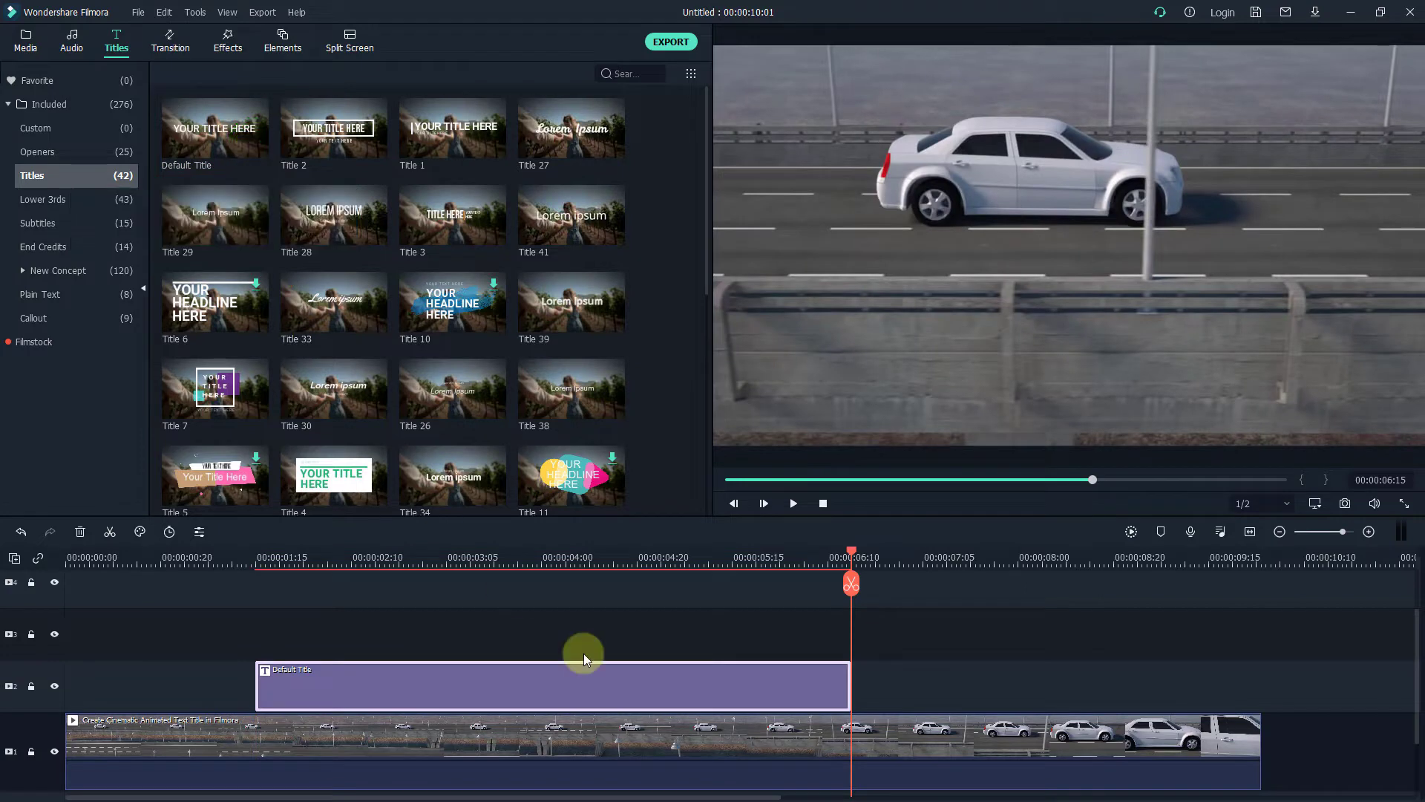
left_click(510, 676)
left_click(525, 558)
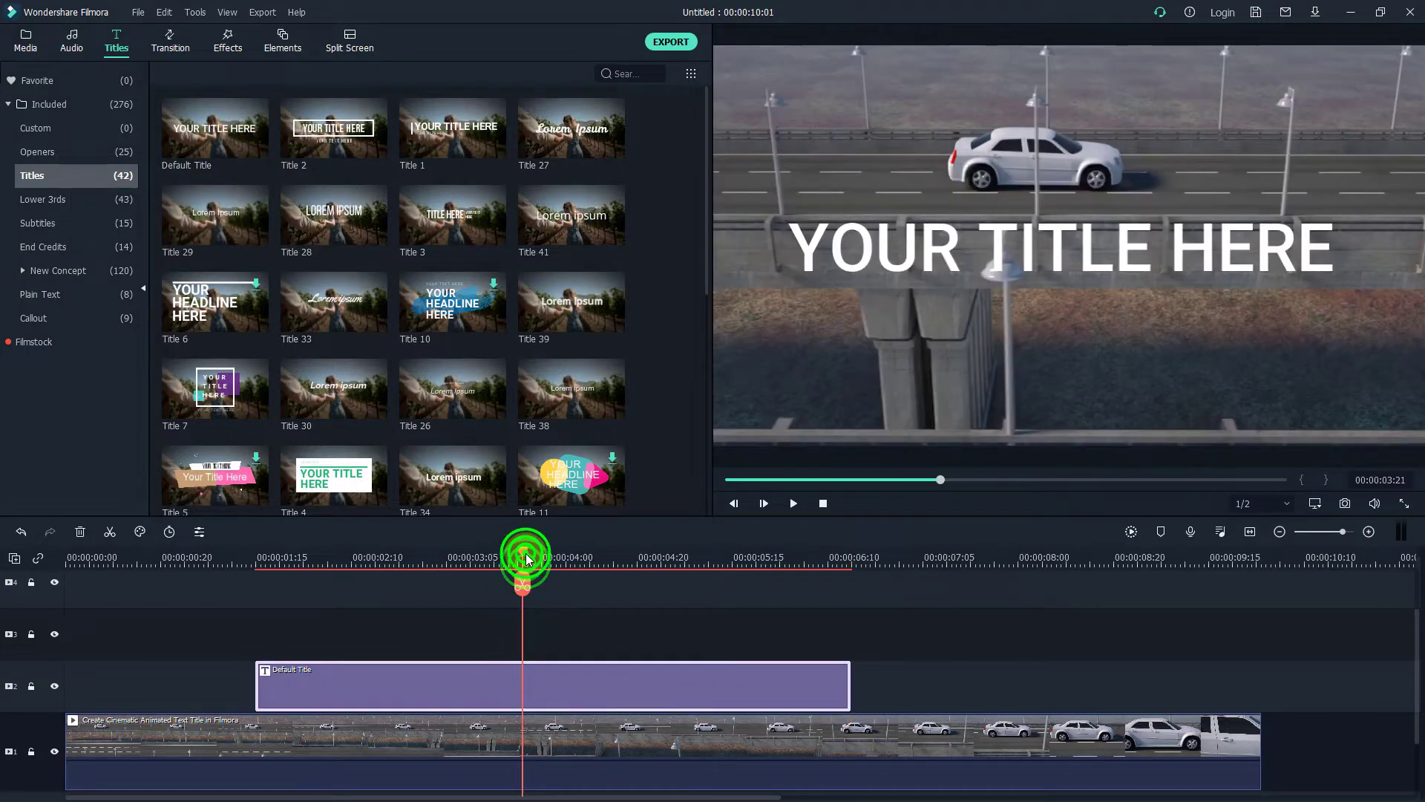
left_click(518, 550)
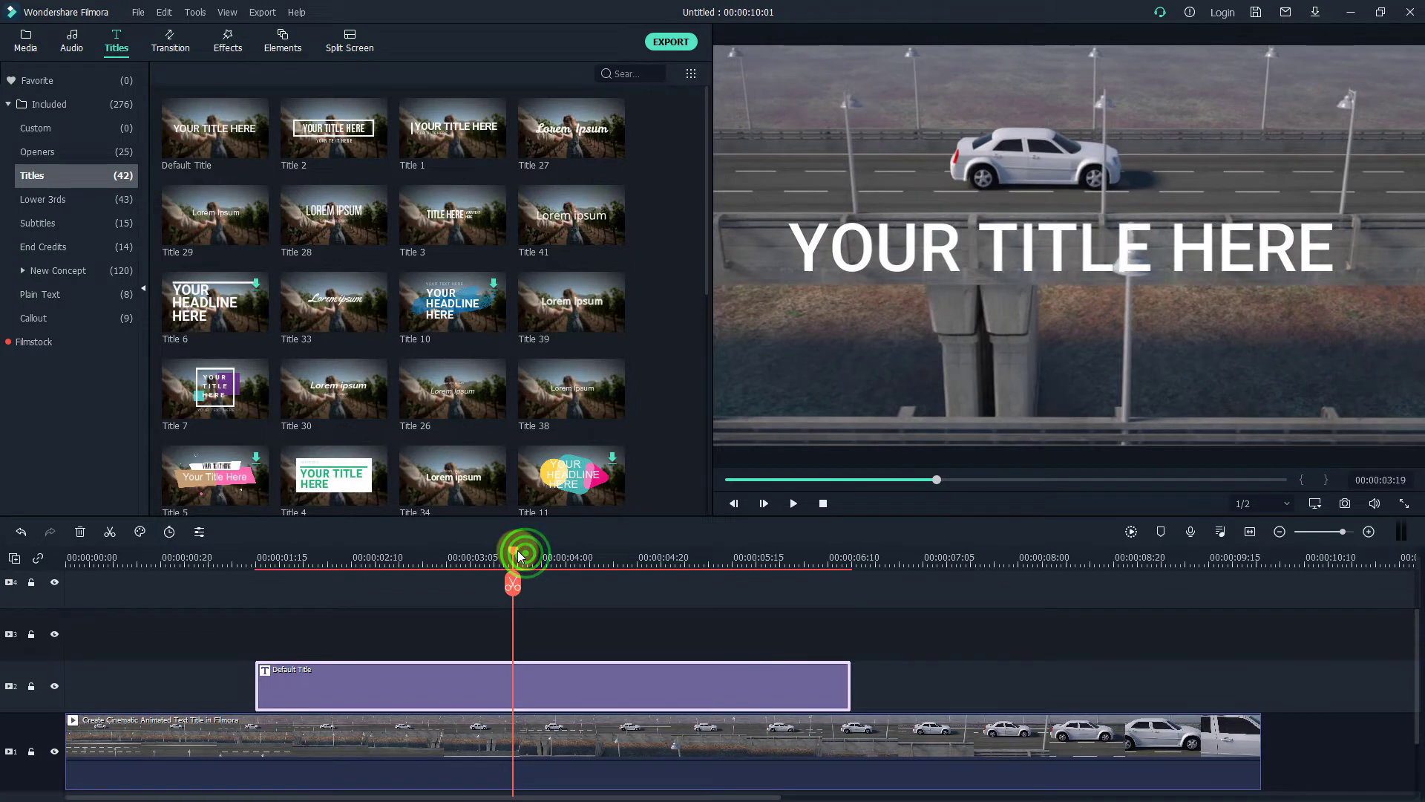
Step: Set the title clip's duration to 10 seconds and move it to line up with the video clip below
right_click(508, 673)
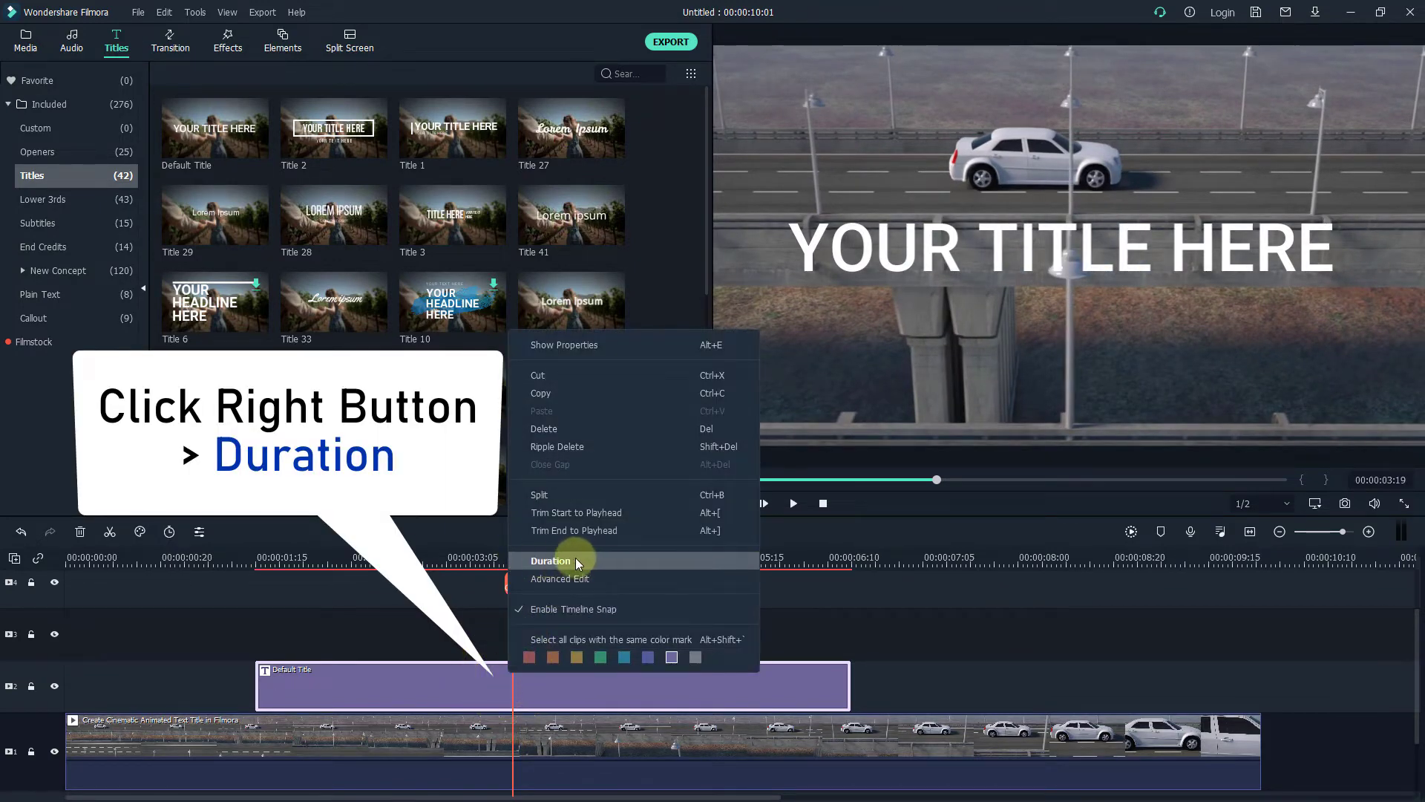
left_click(555, 561)
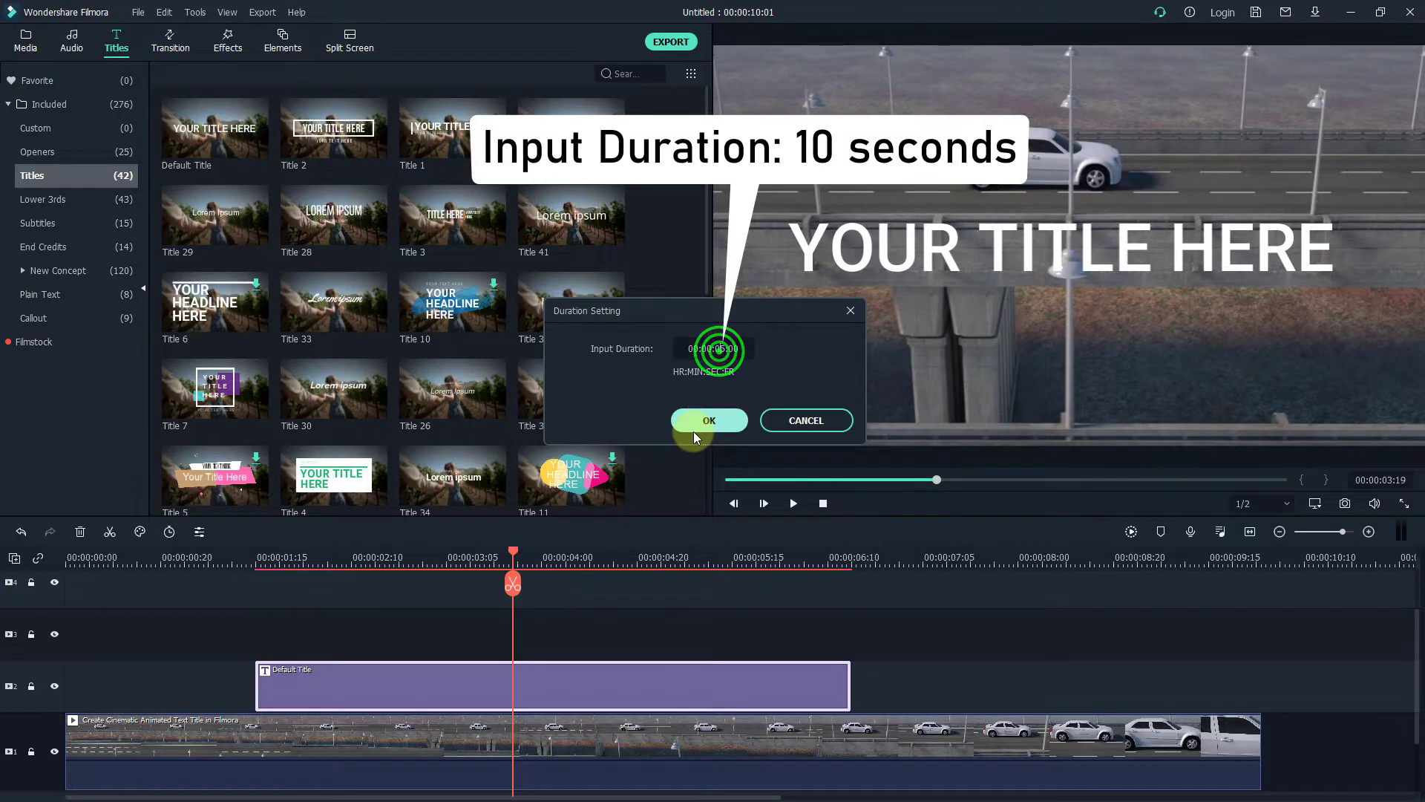
key("BackSpace")
key("Left")
type("1")
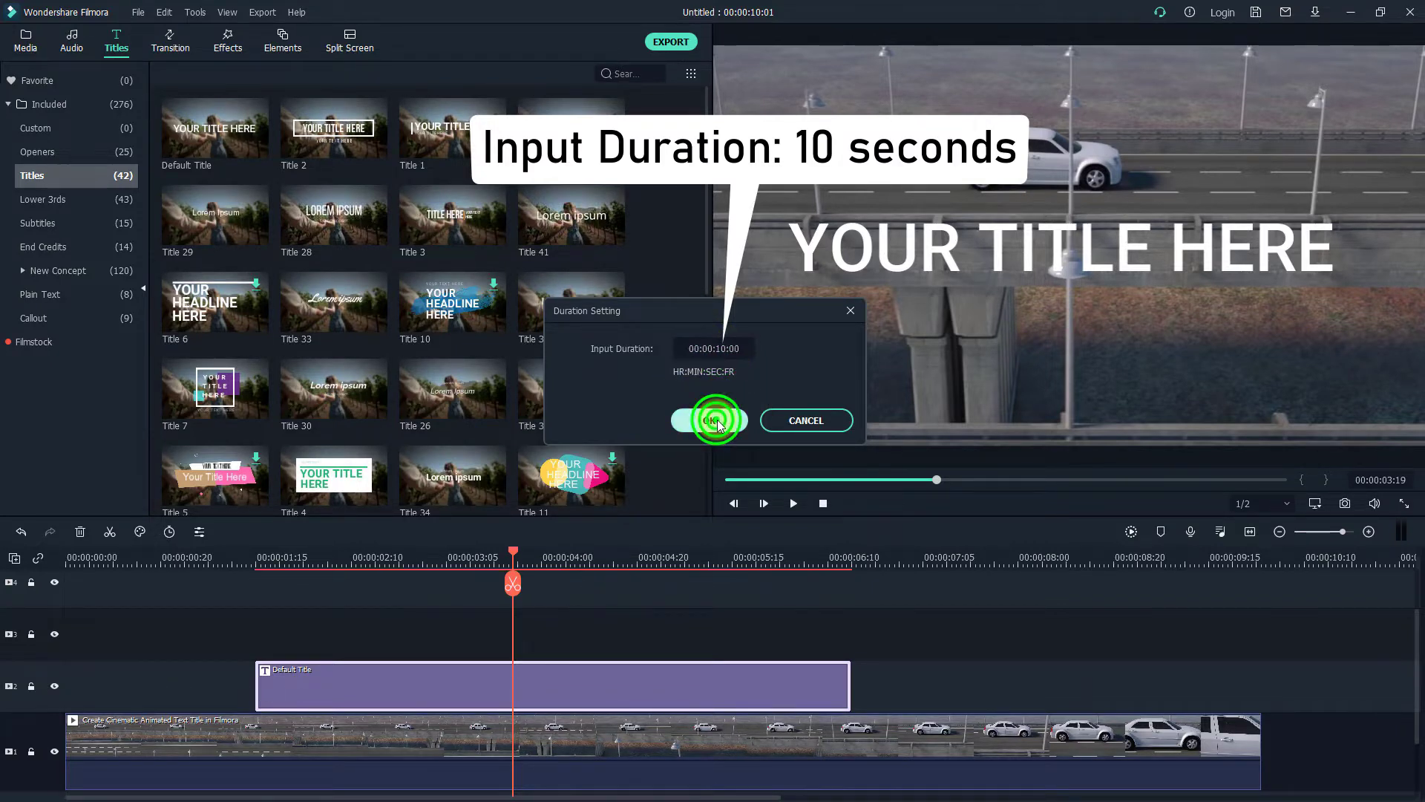
left_click(715, 420)
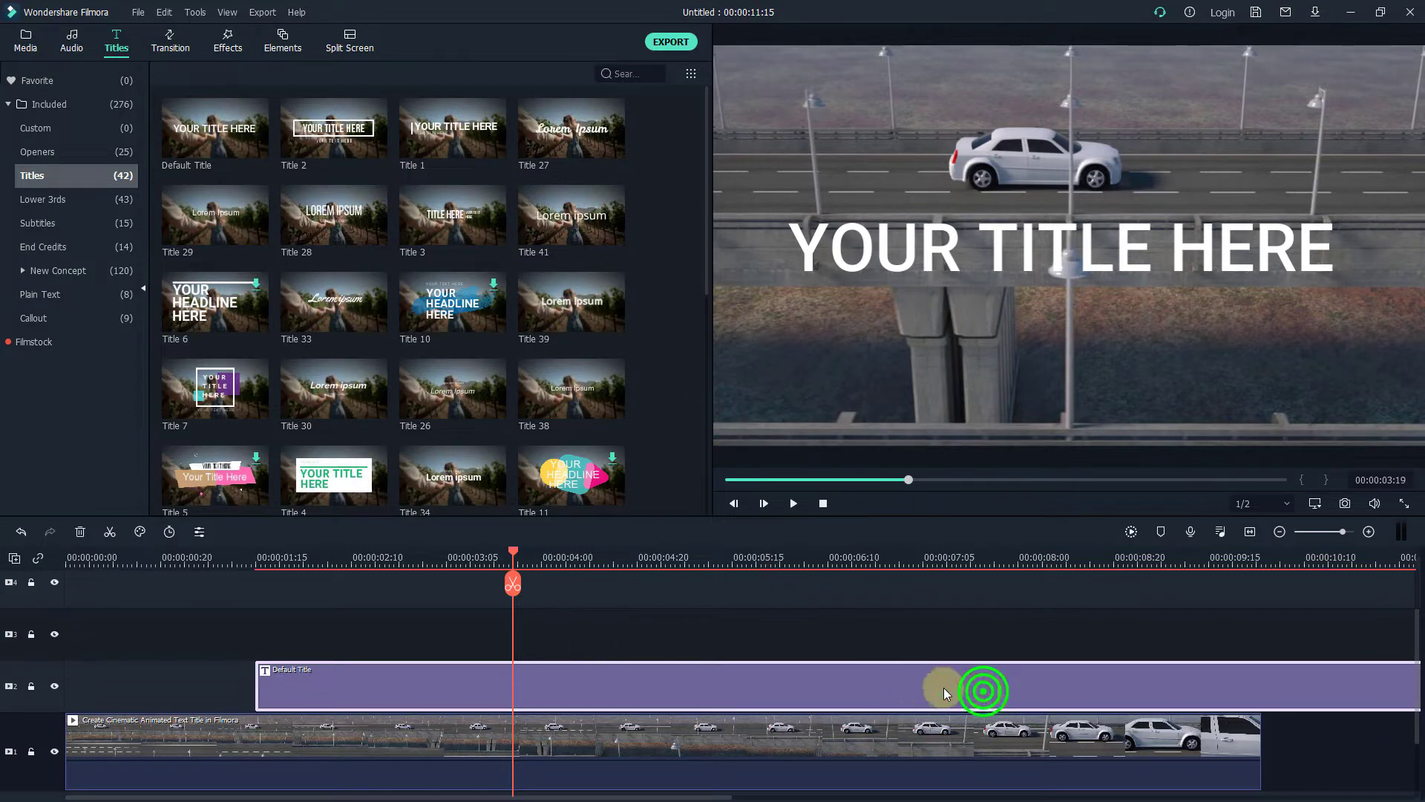
left_click_drag(943, 687, 704, 674)
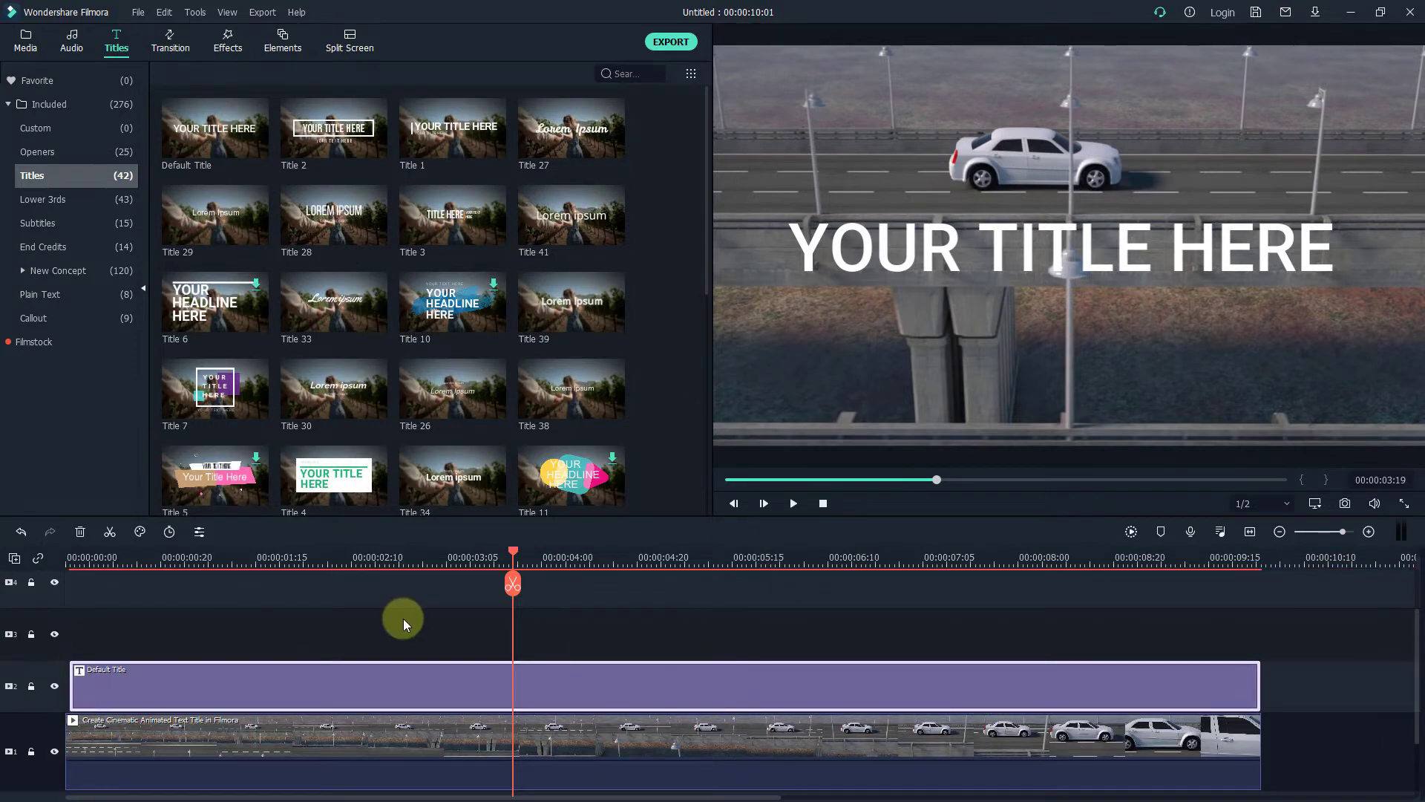
Step: Replace the title clip's placeholder text with "MOVIE TITLE"
right_click(431, 679)
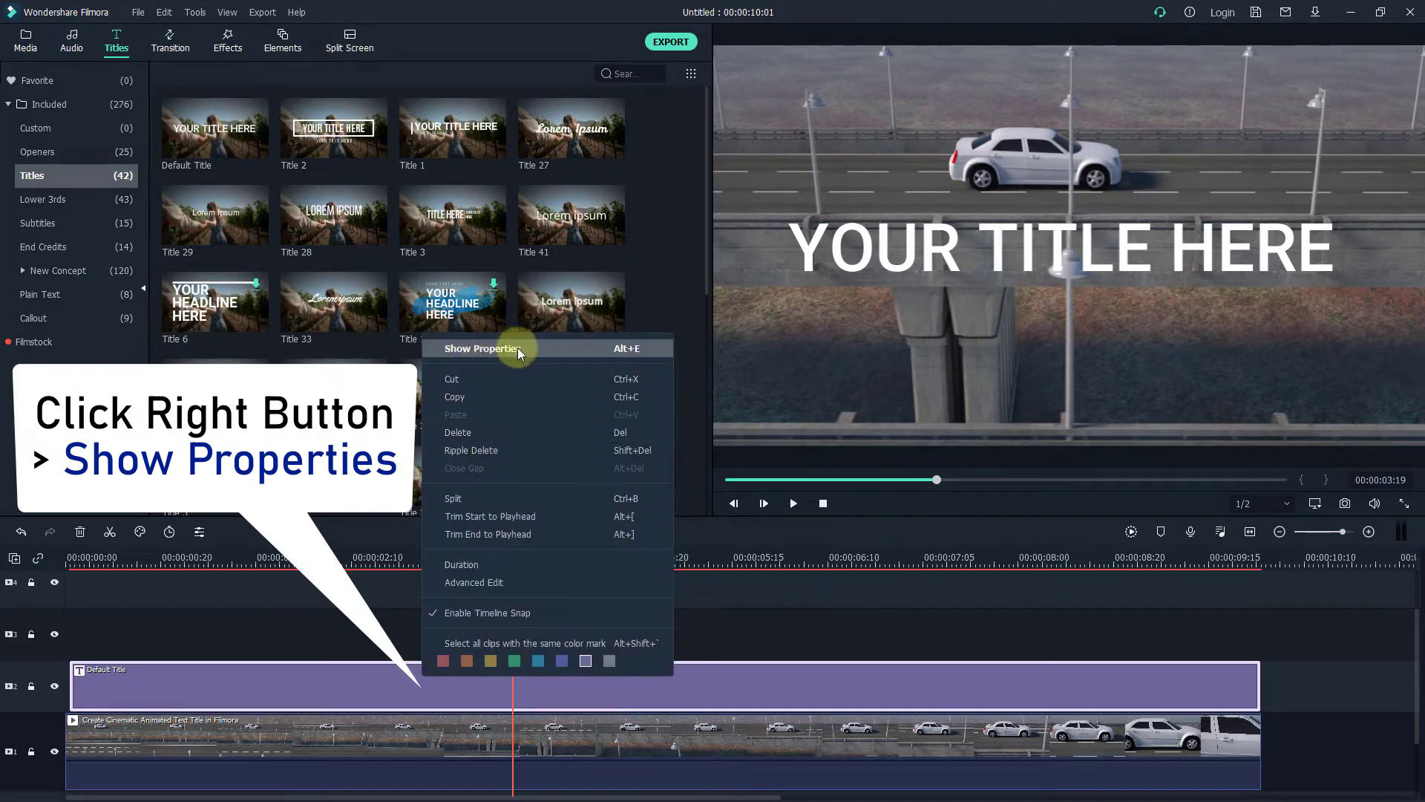
left_click(499, 349)
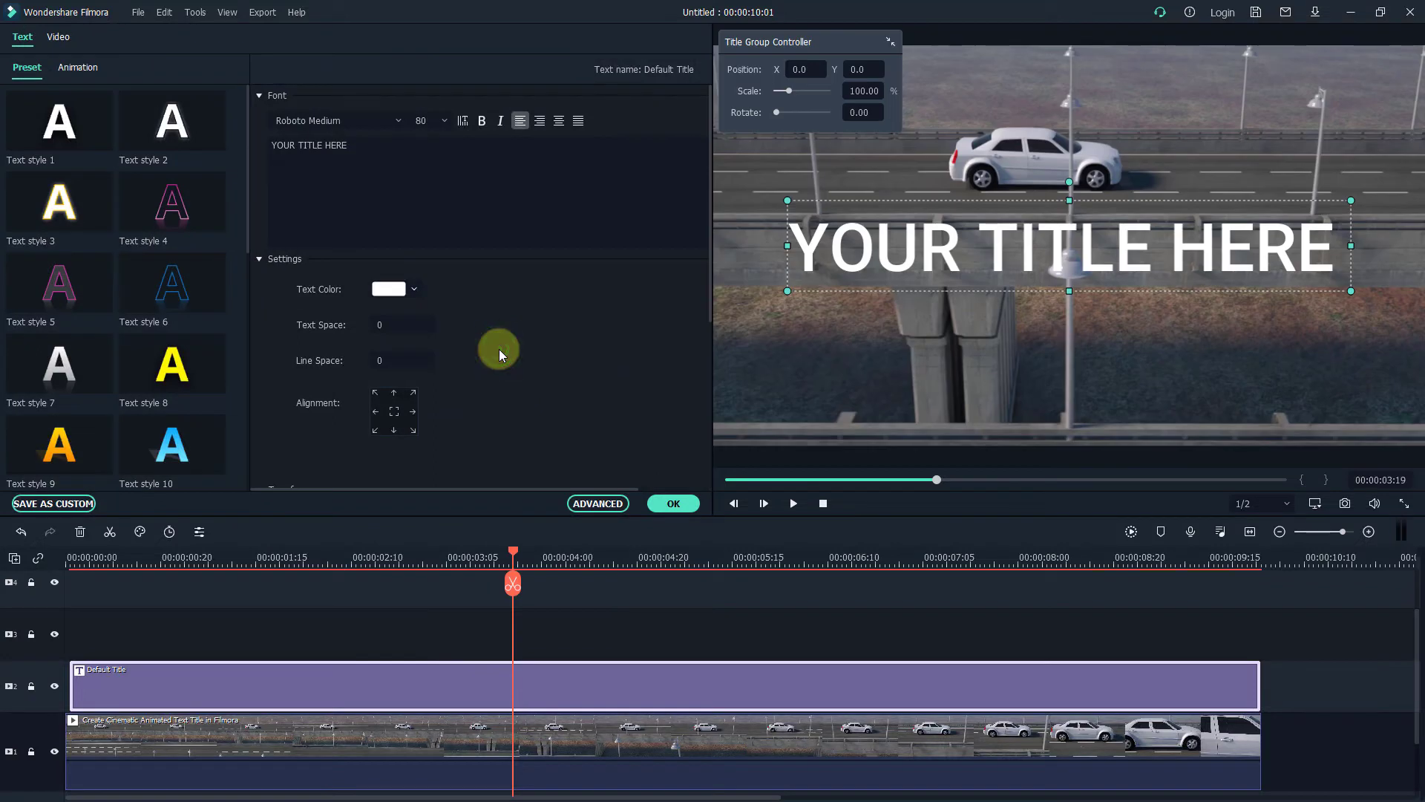
left_click(316, 144)
left_click_drag(369, 145, 242, 144)
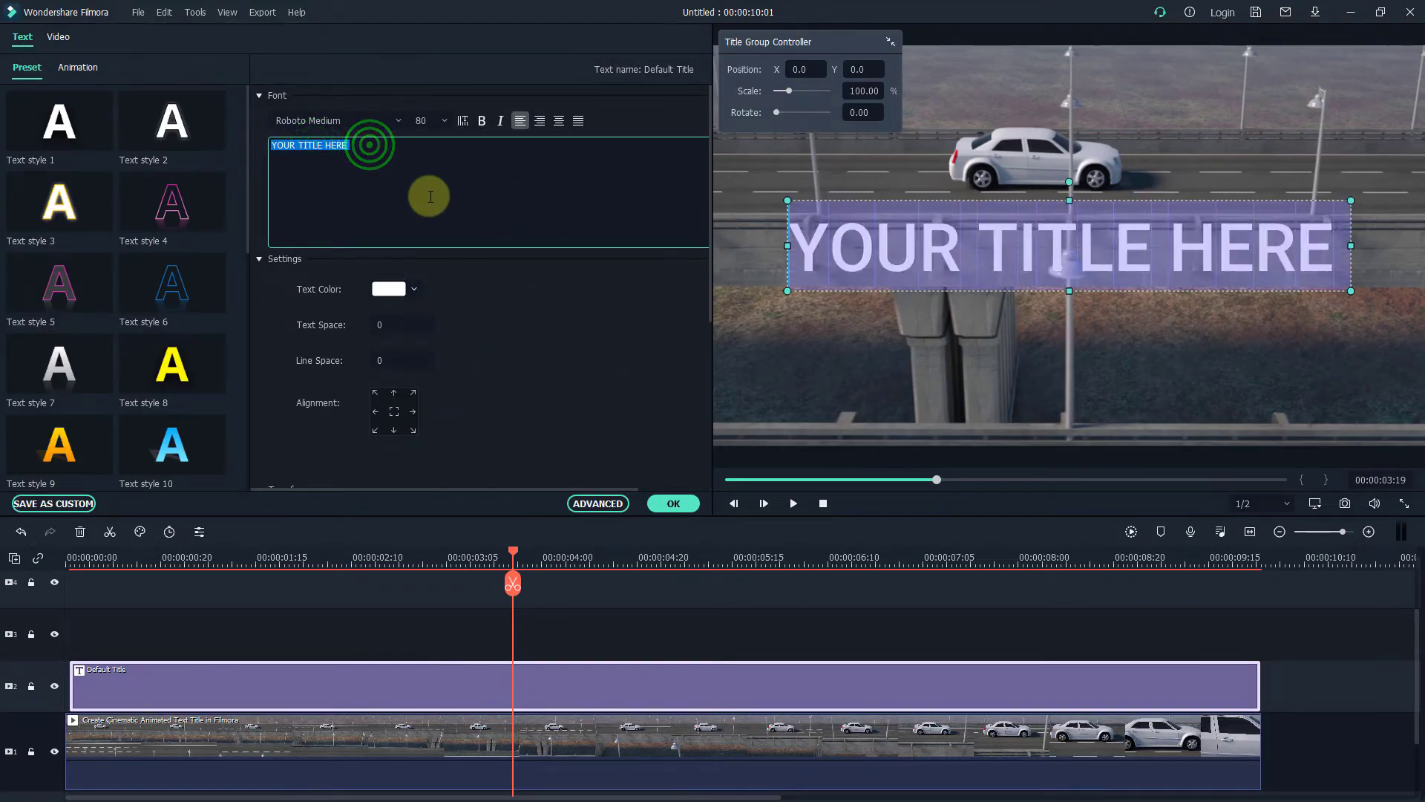
type("MOVIE")
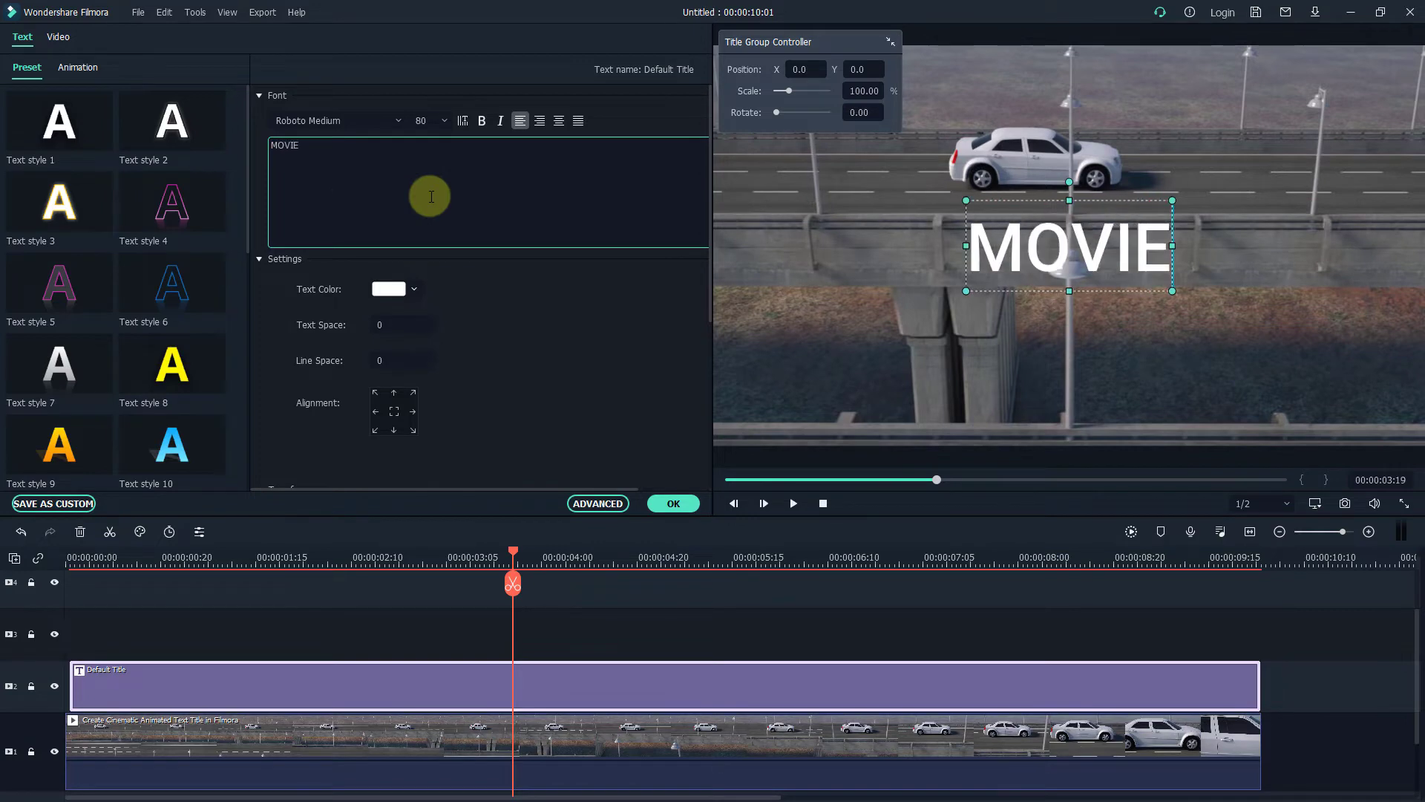
type(" TITLE")
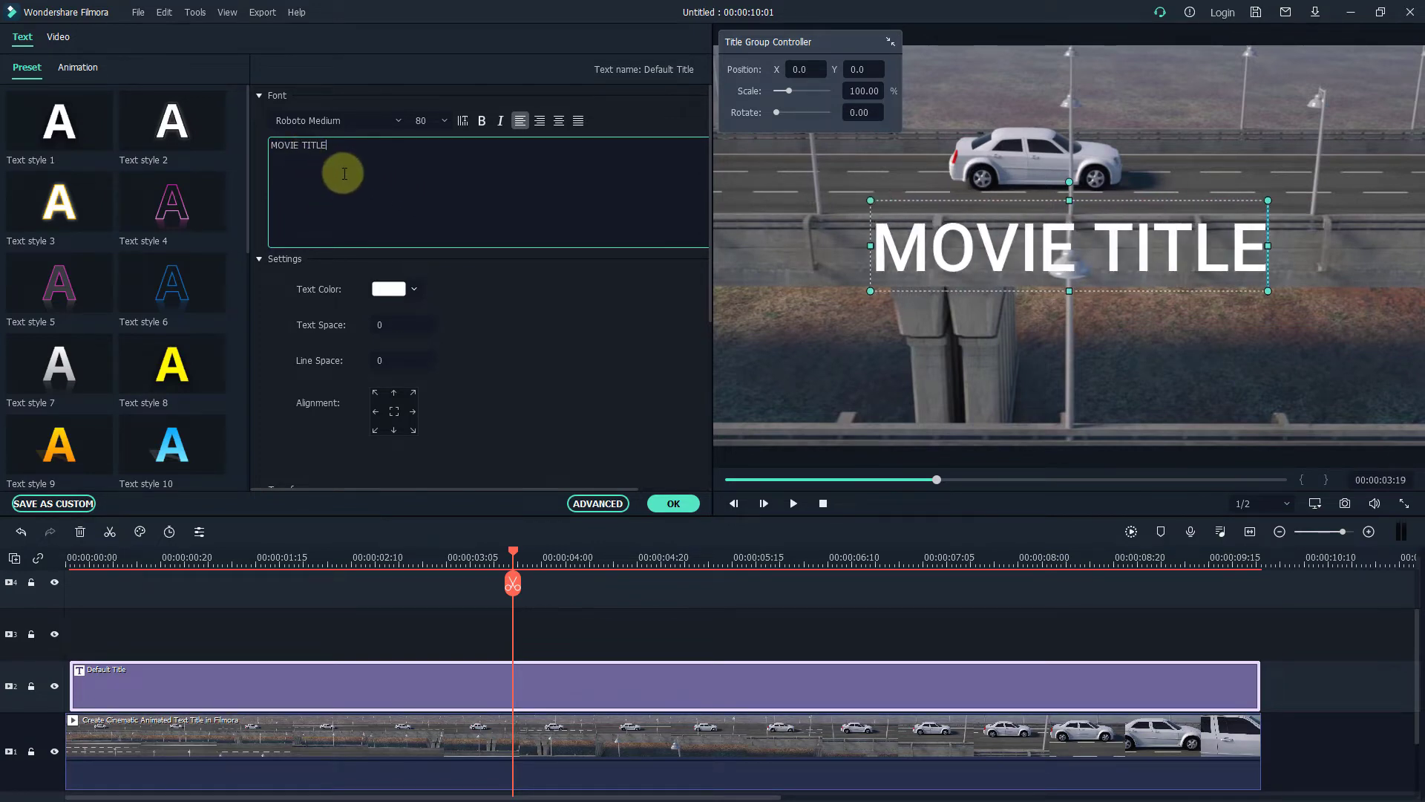
Step: Change the title's font to PrincesS AND THE FROG
left_click(353, 121)
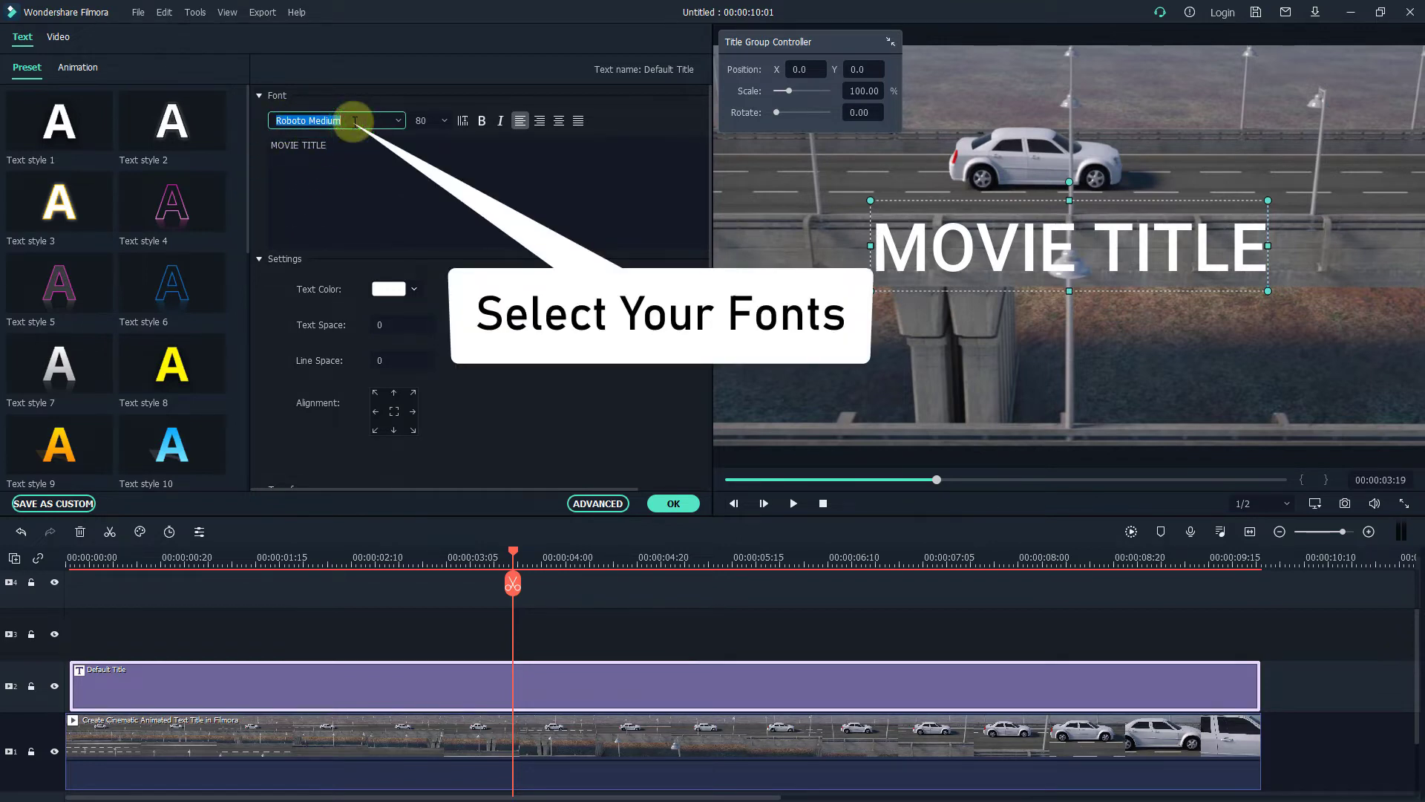
type("PrincesS AND THE FROG")
key("Return")
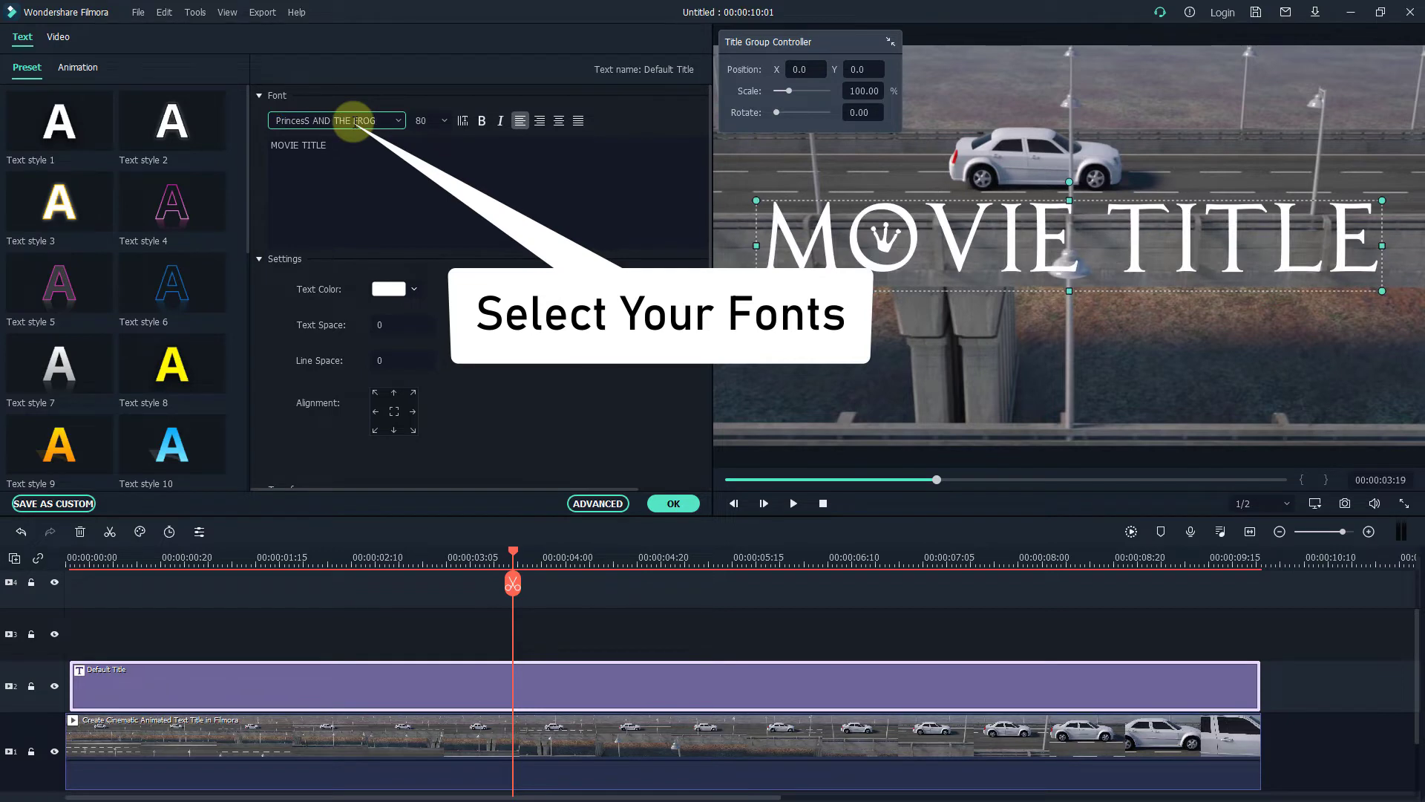
Step: Open the title in advanced text editing, try the Text style 2 preset and settle on Text style 8
left_click(605, 506)
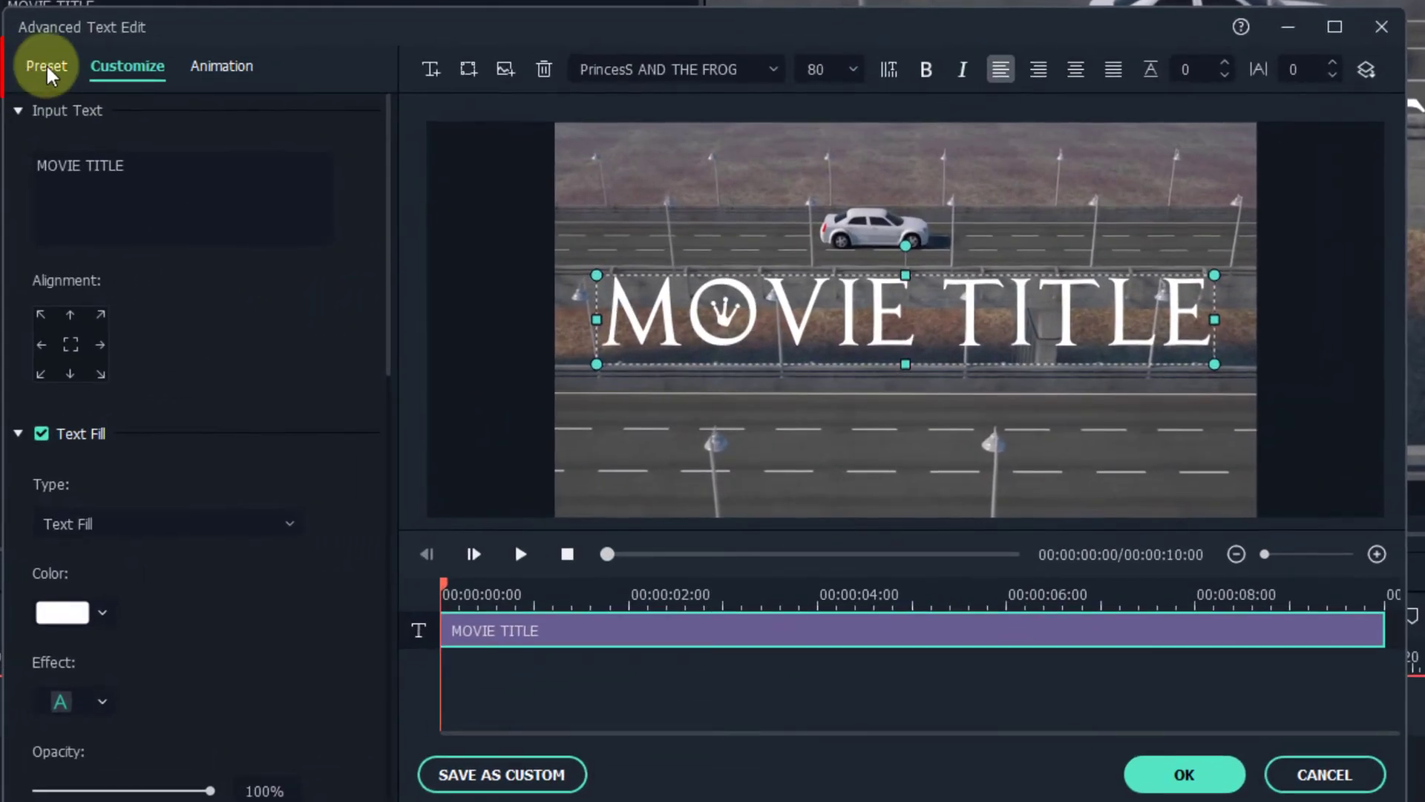
left_click(47, 65)
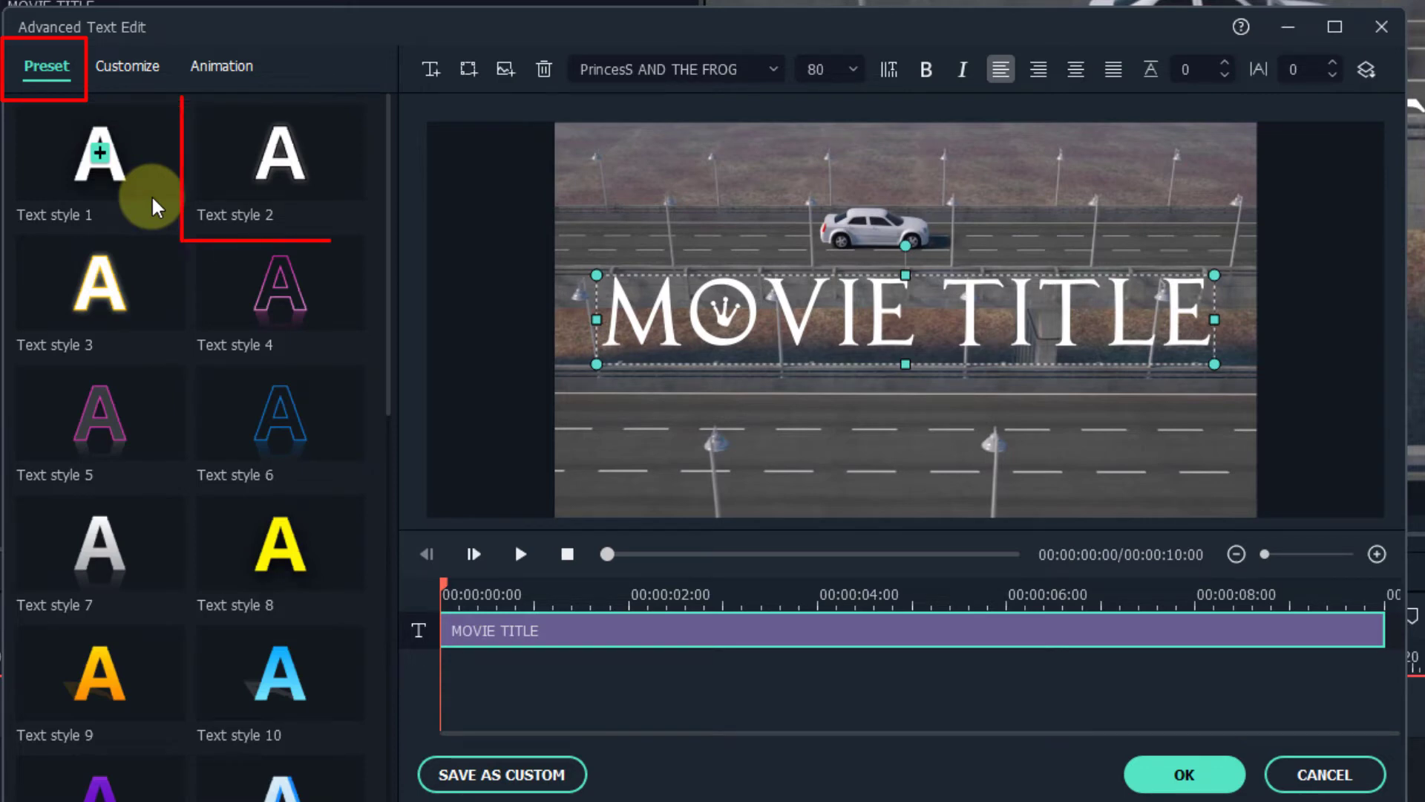
left_click(279, 159)
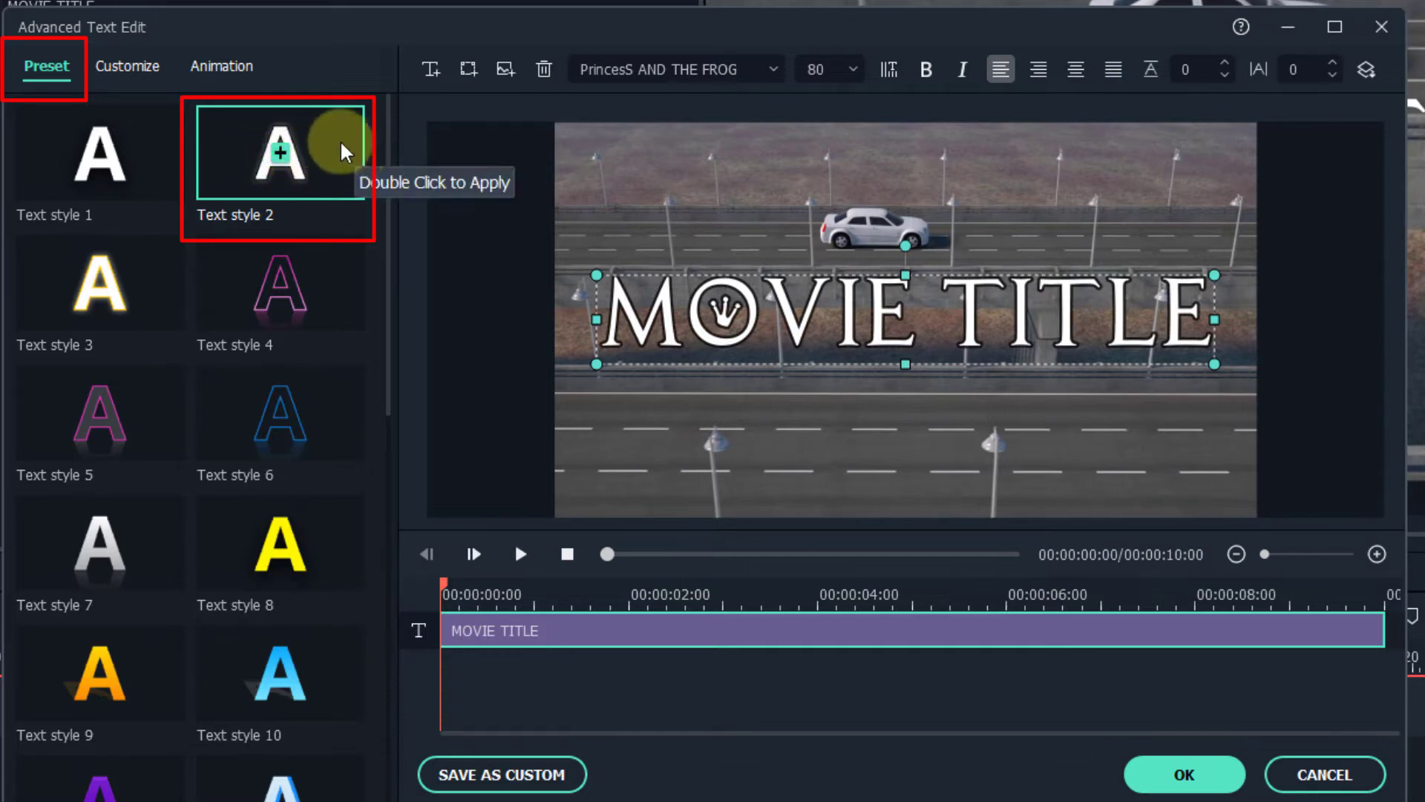
left_click(279, 555)
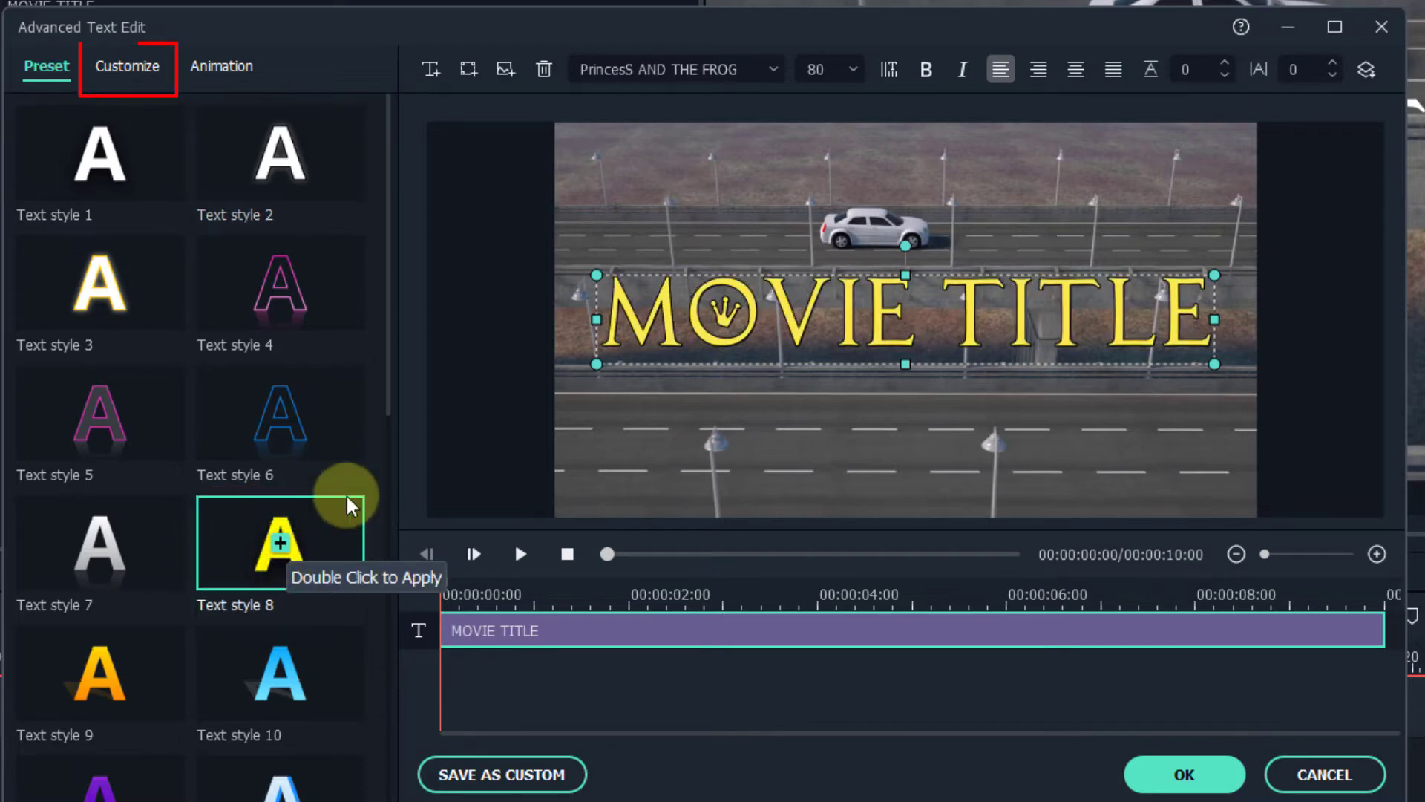
Step: Increase the title's text border size to 10
left_click(151, 71)
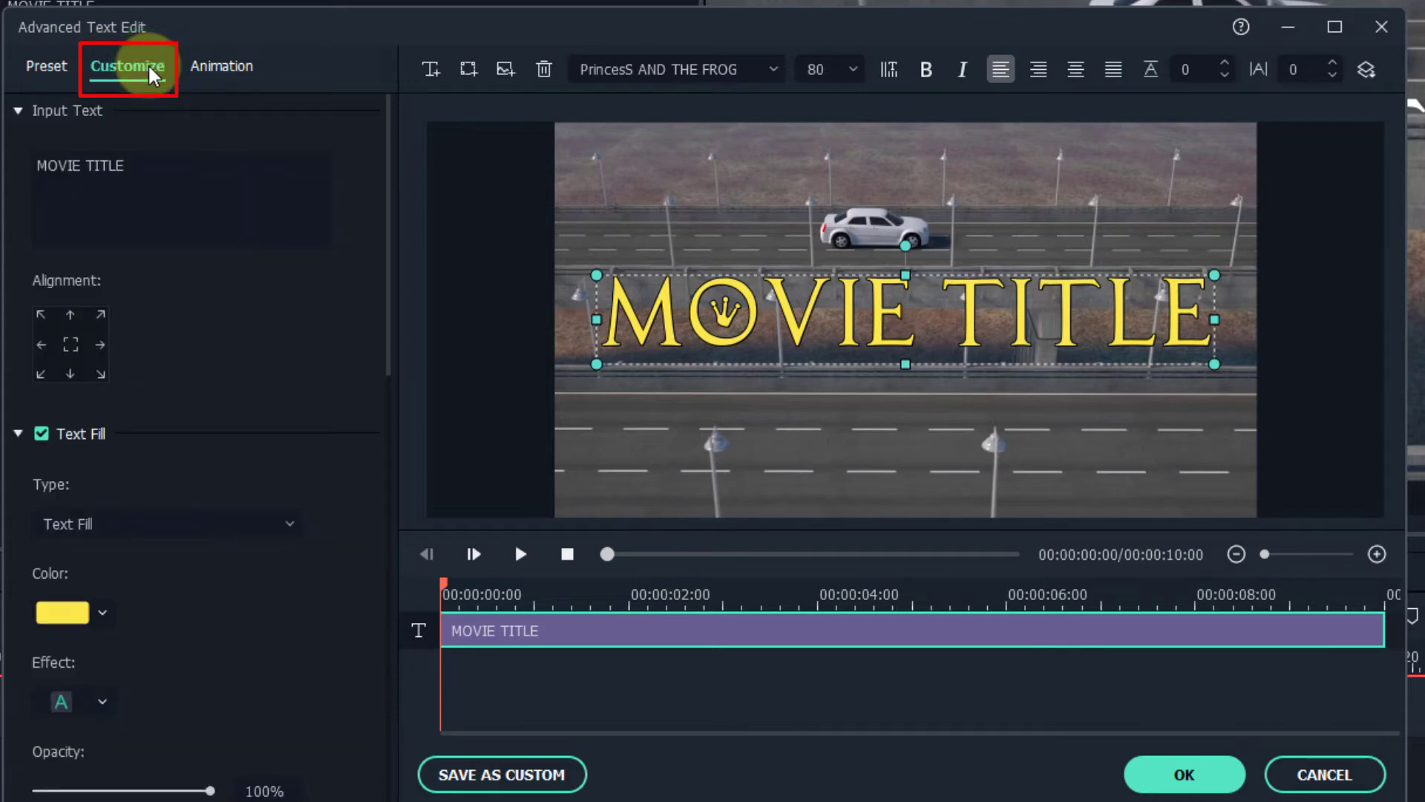
left_click_drag(387, 148, 398, 456)
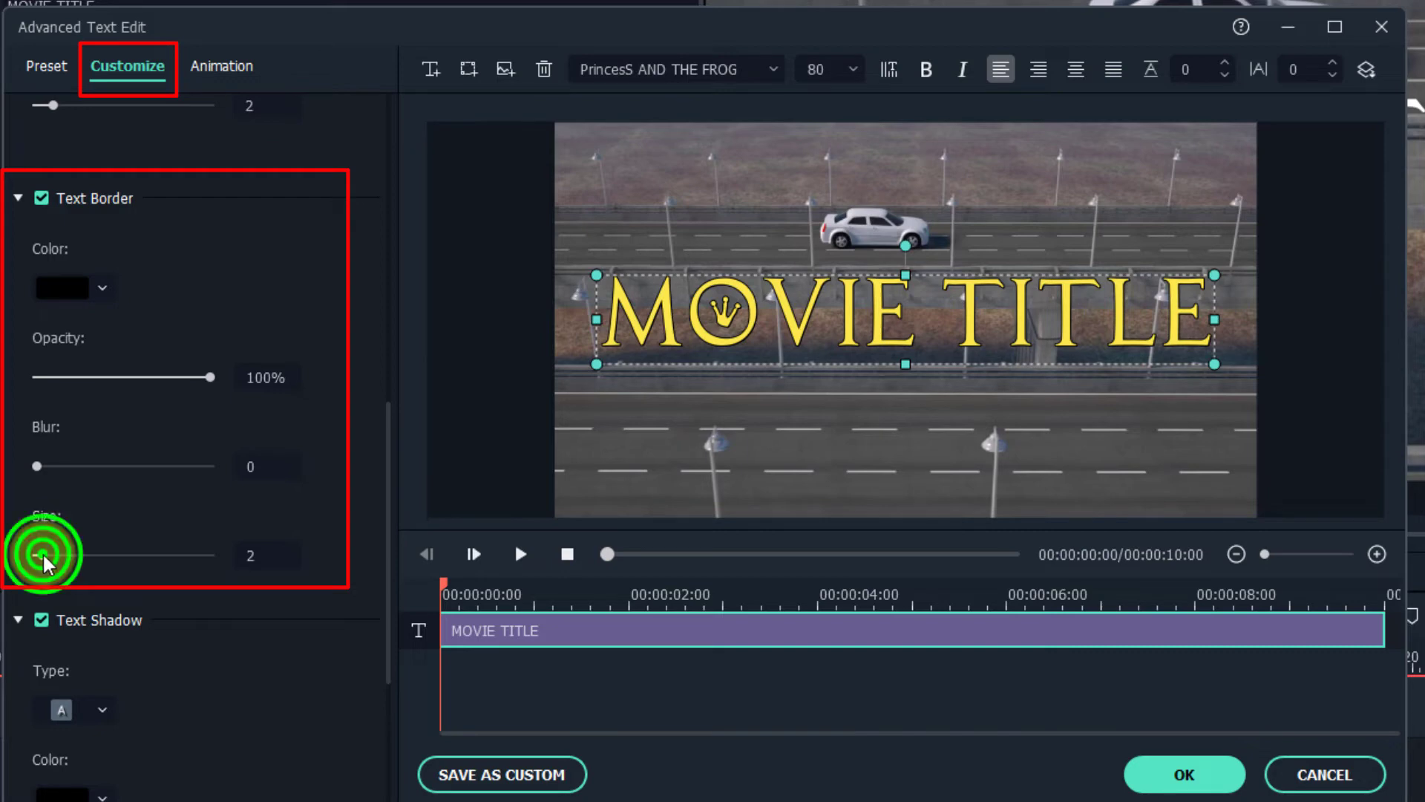
left_click_drag(42, 551, 72, 551)
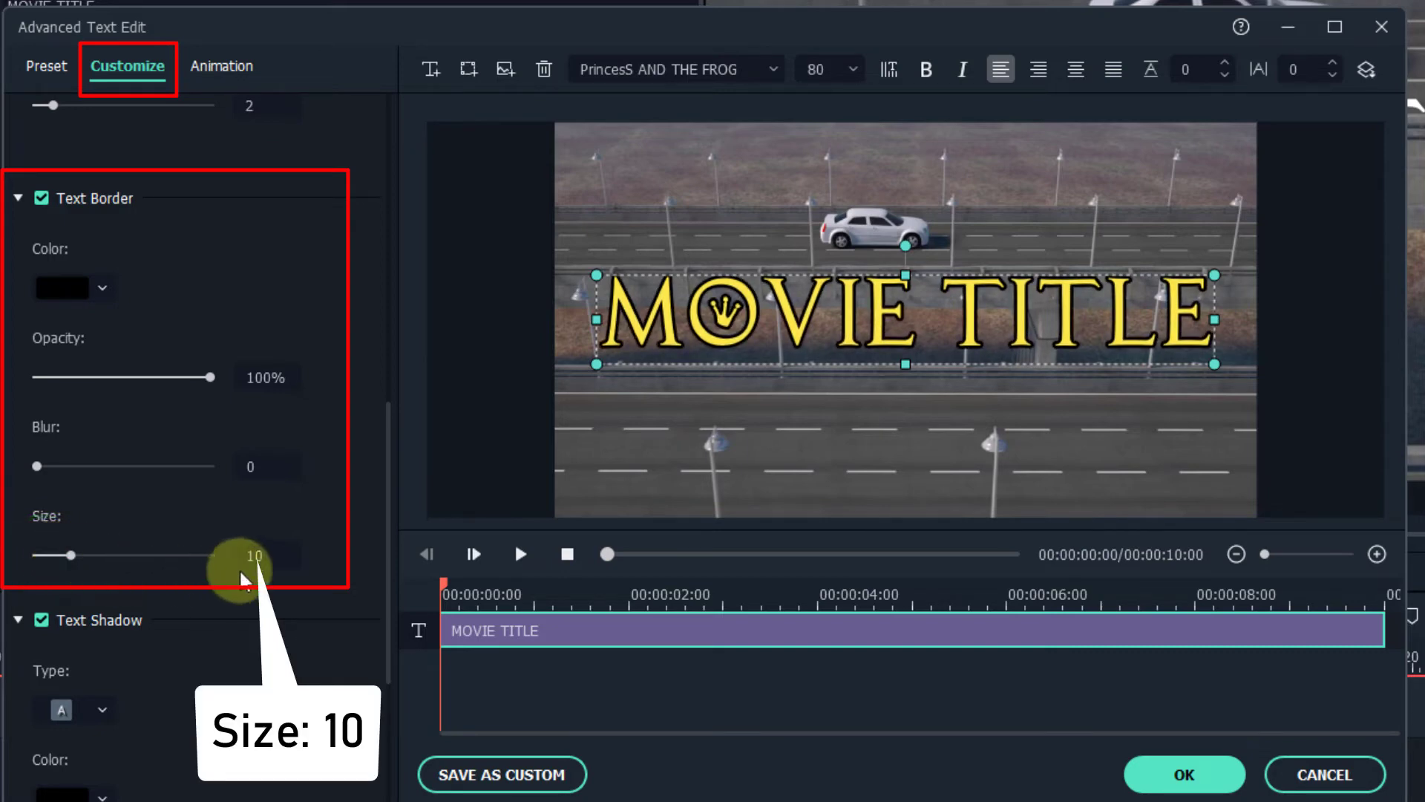
Step: Apply the Cinema style animation to the title text
left_click(230, 68)
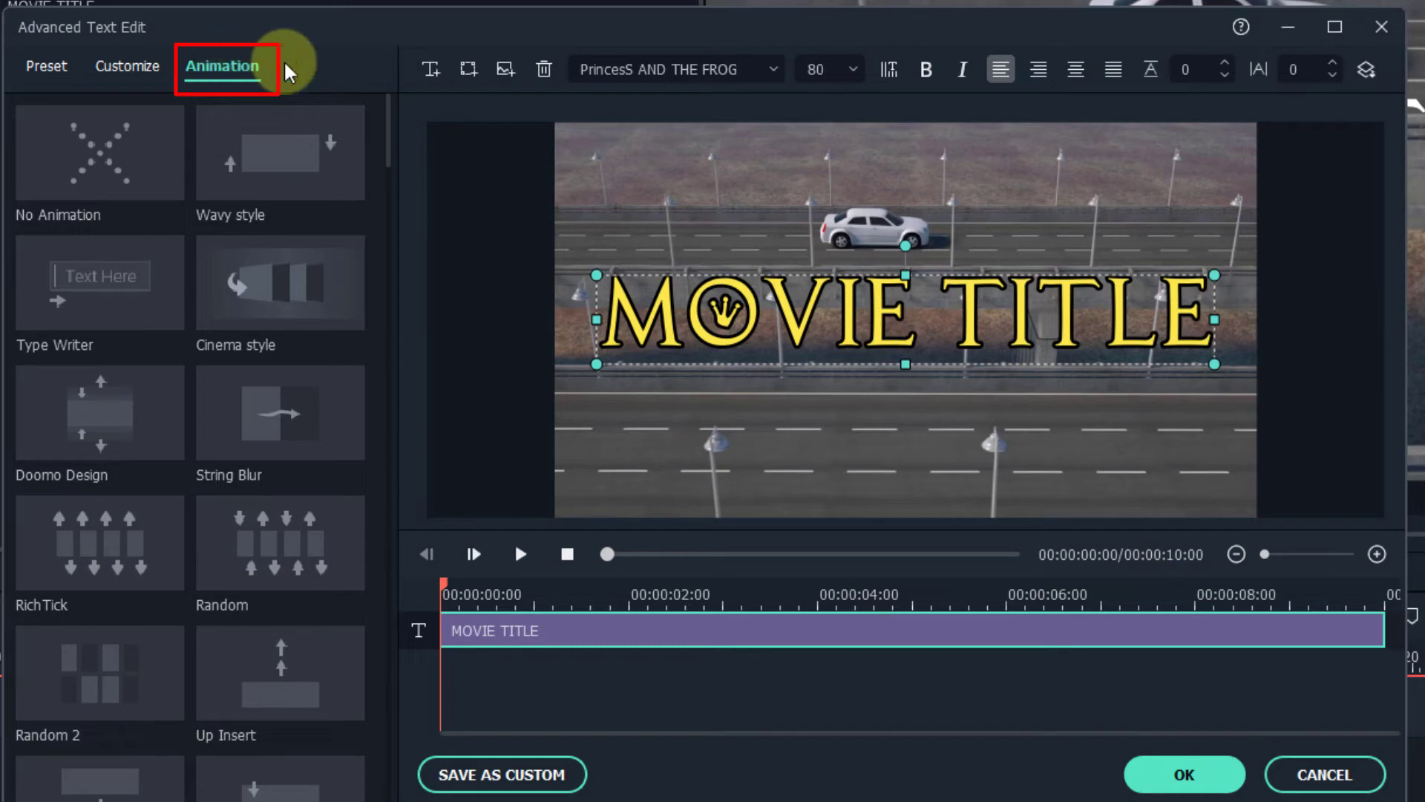
mouse_move(389, 125)
left_mouse_down()
mouse_move(430, 500)
mouse_move(443, 89)
left_mouse_up()
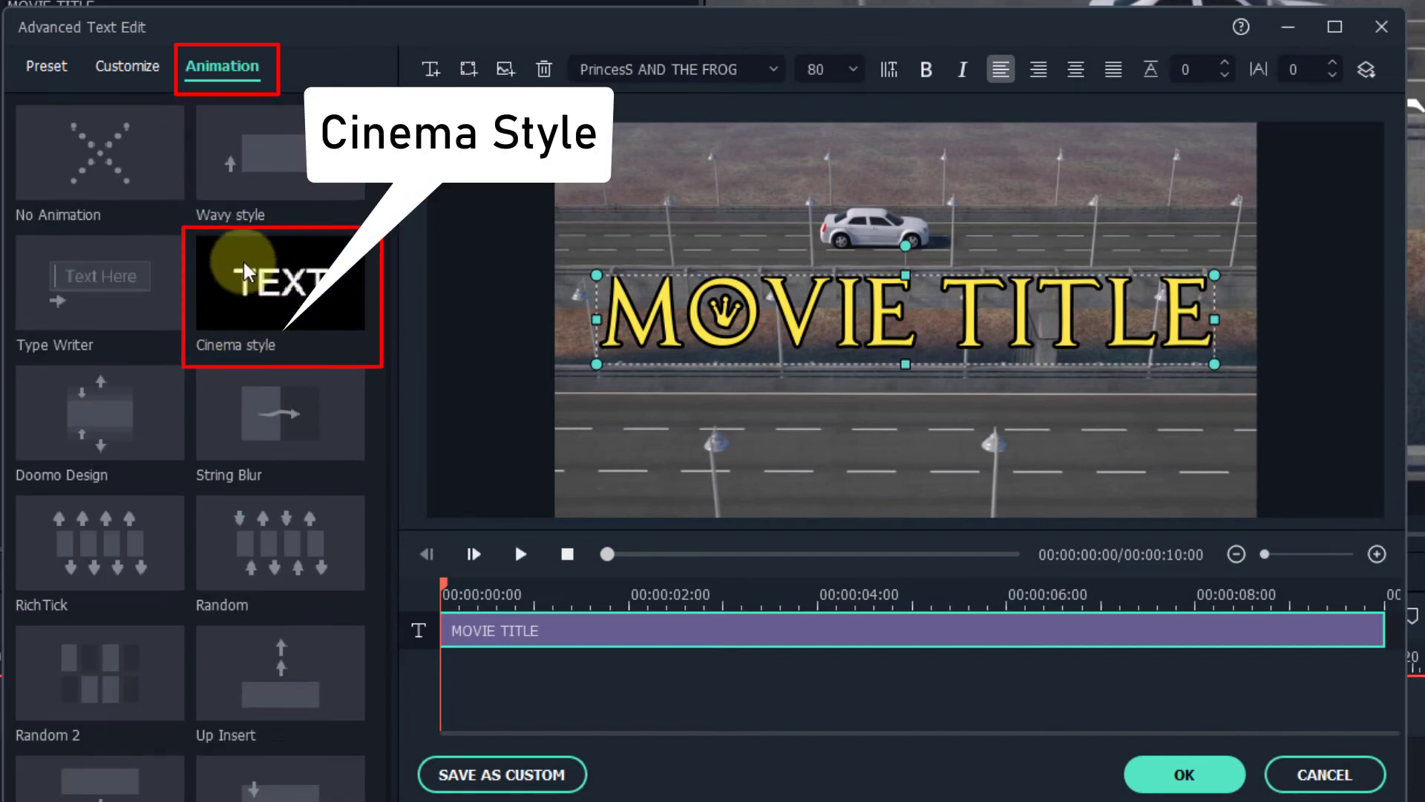
double_click(281, 290)
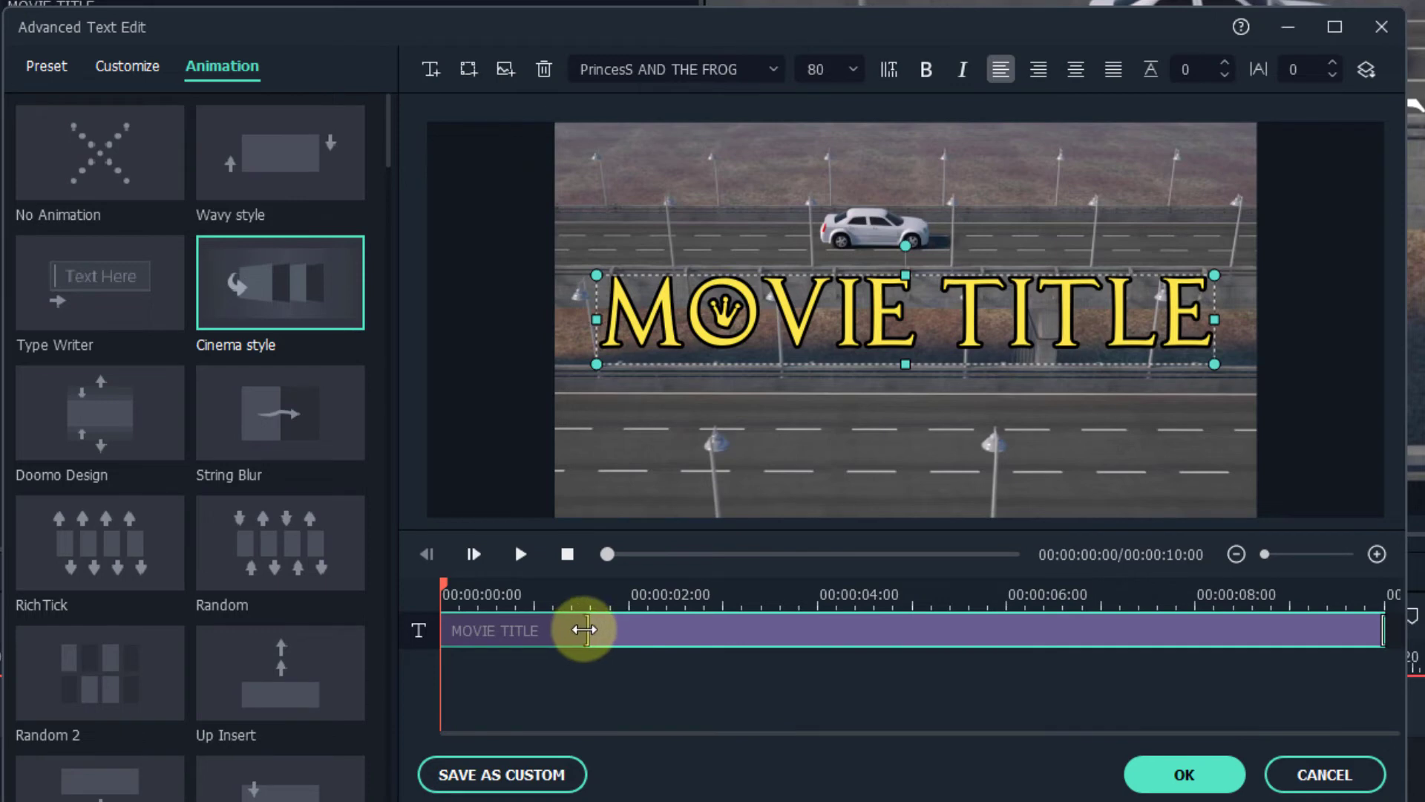
Step: Extend the title's intro animation to 3 seconds, start its outro at about 7 seconds, and apply the title edits
left_click_drag(584, 628, 724, 629)
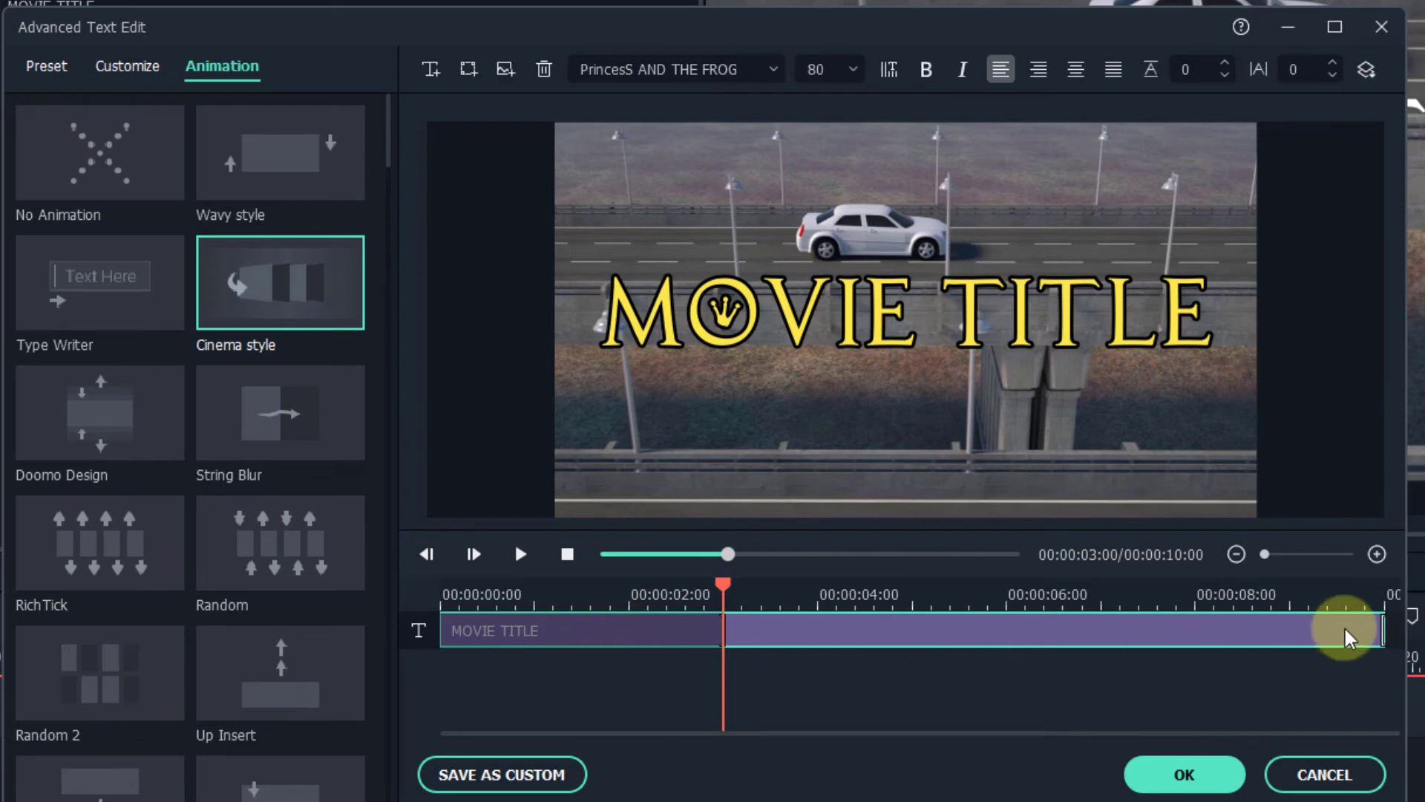
left_click_drag(1384, 628, 442, 592)
left_click(520, 554)
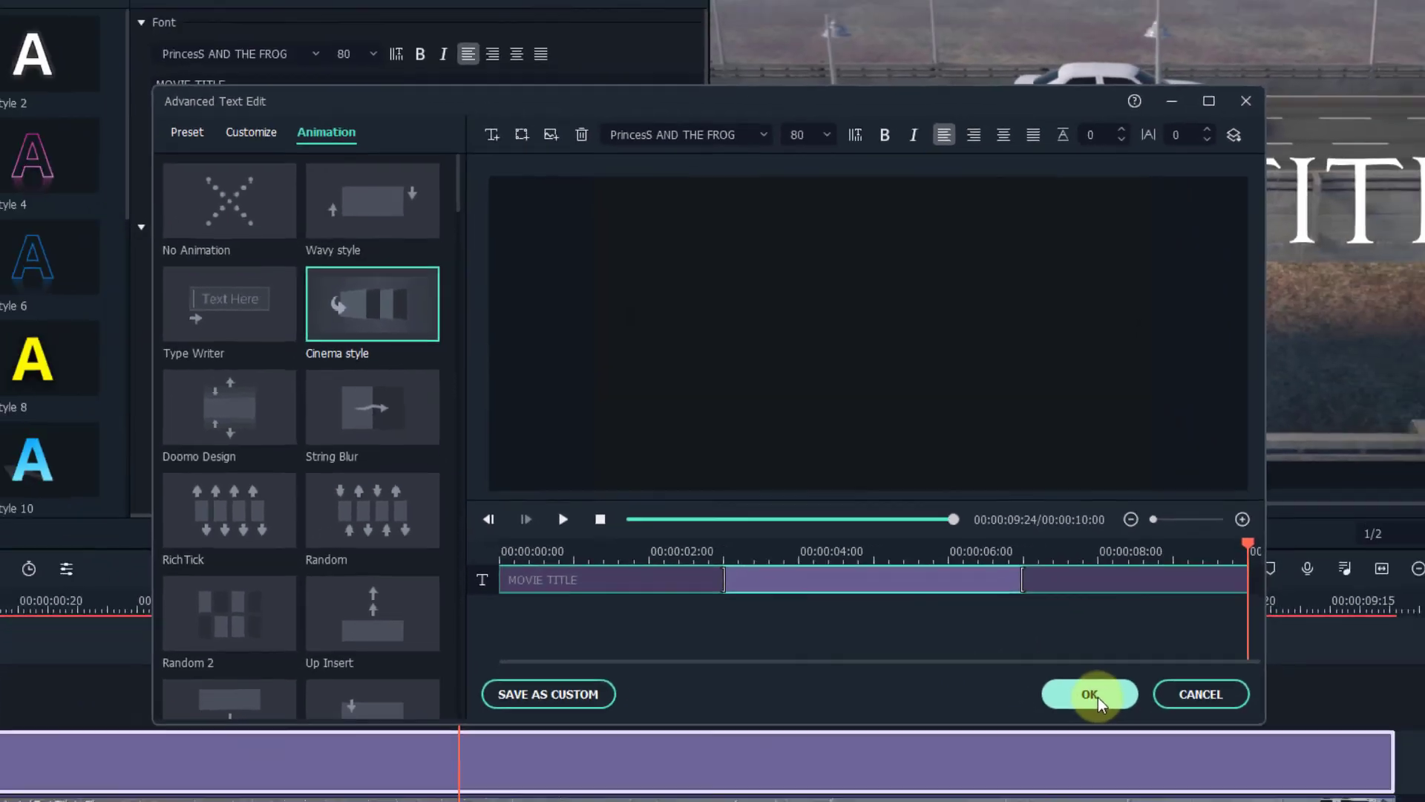
left_click(1099, 701)
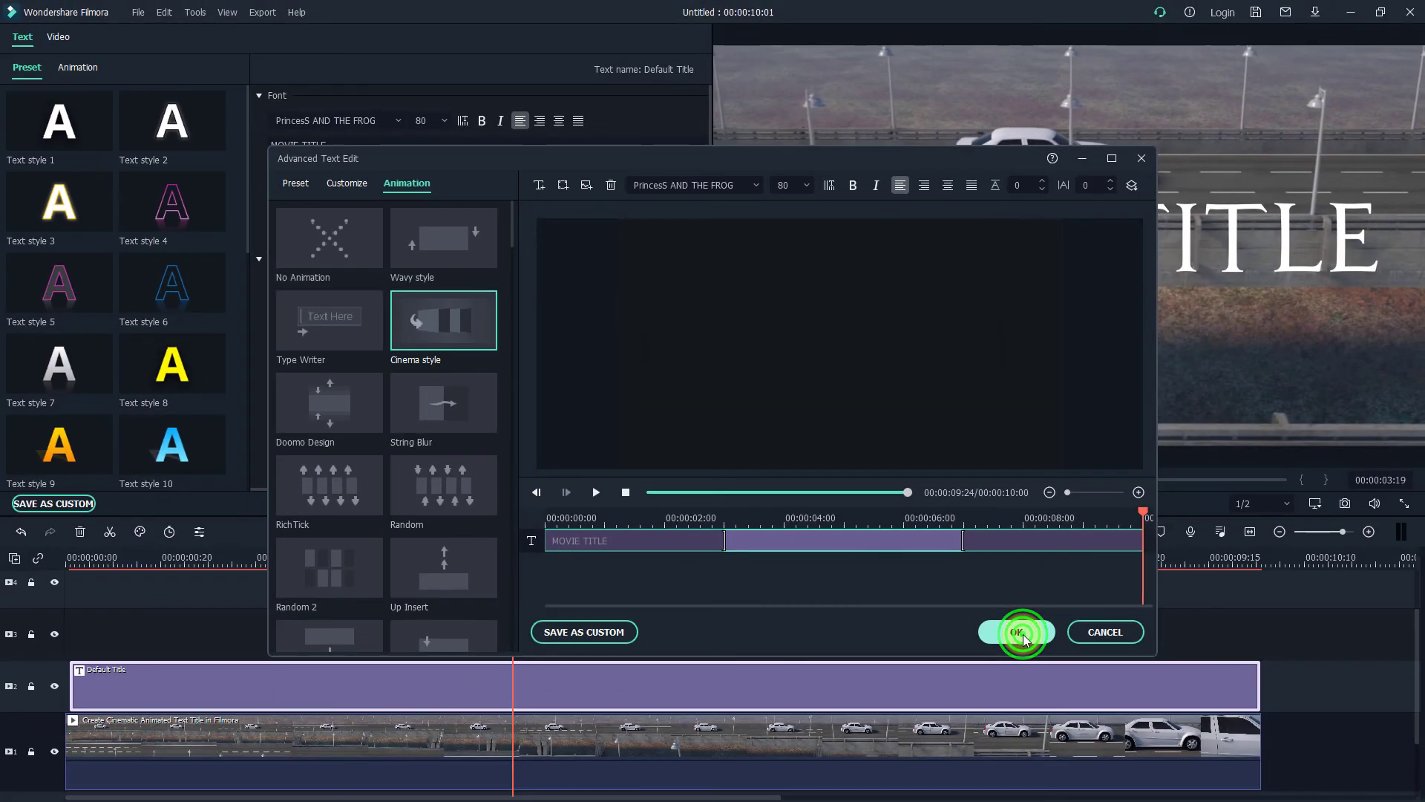
left_click(1022, 634)
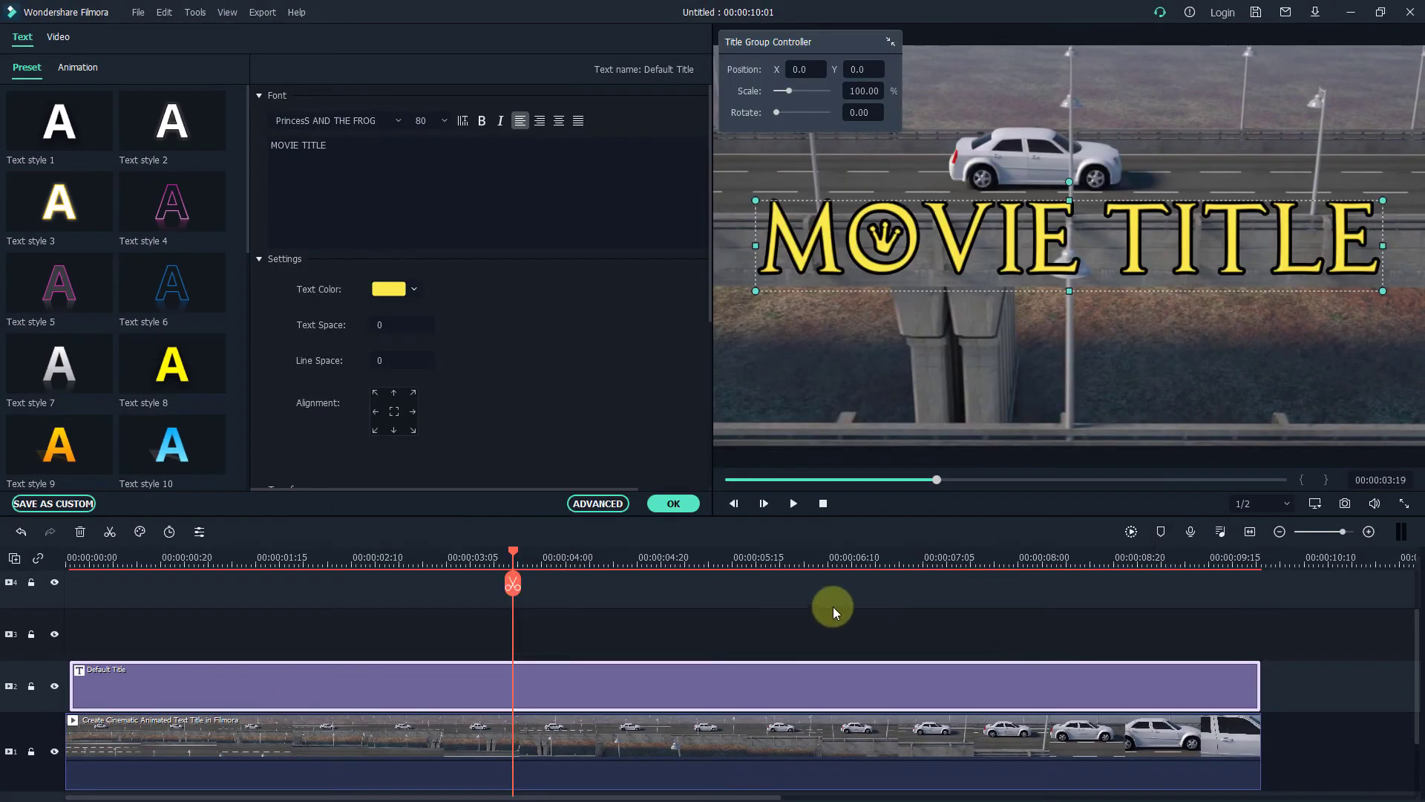
left_click(673, 505)
Step: Play the timeline from the beginning to review the animated movie title over the video
left_click_drag(512, 547, 21, 553)
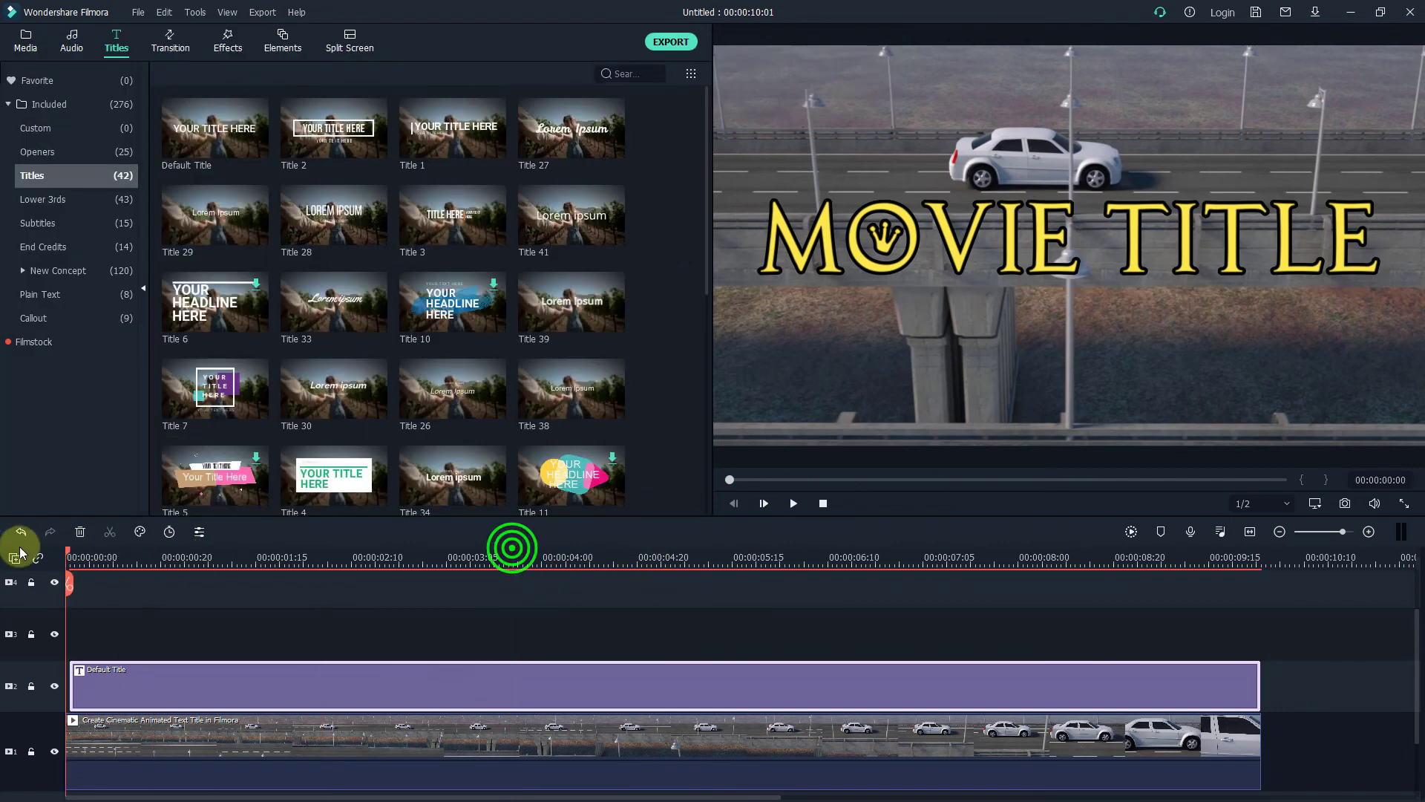
left_click(801, 511)
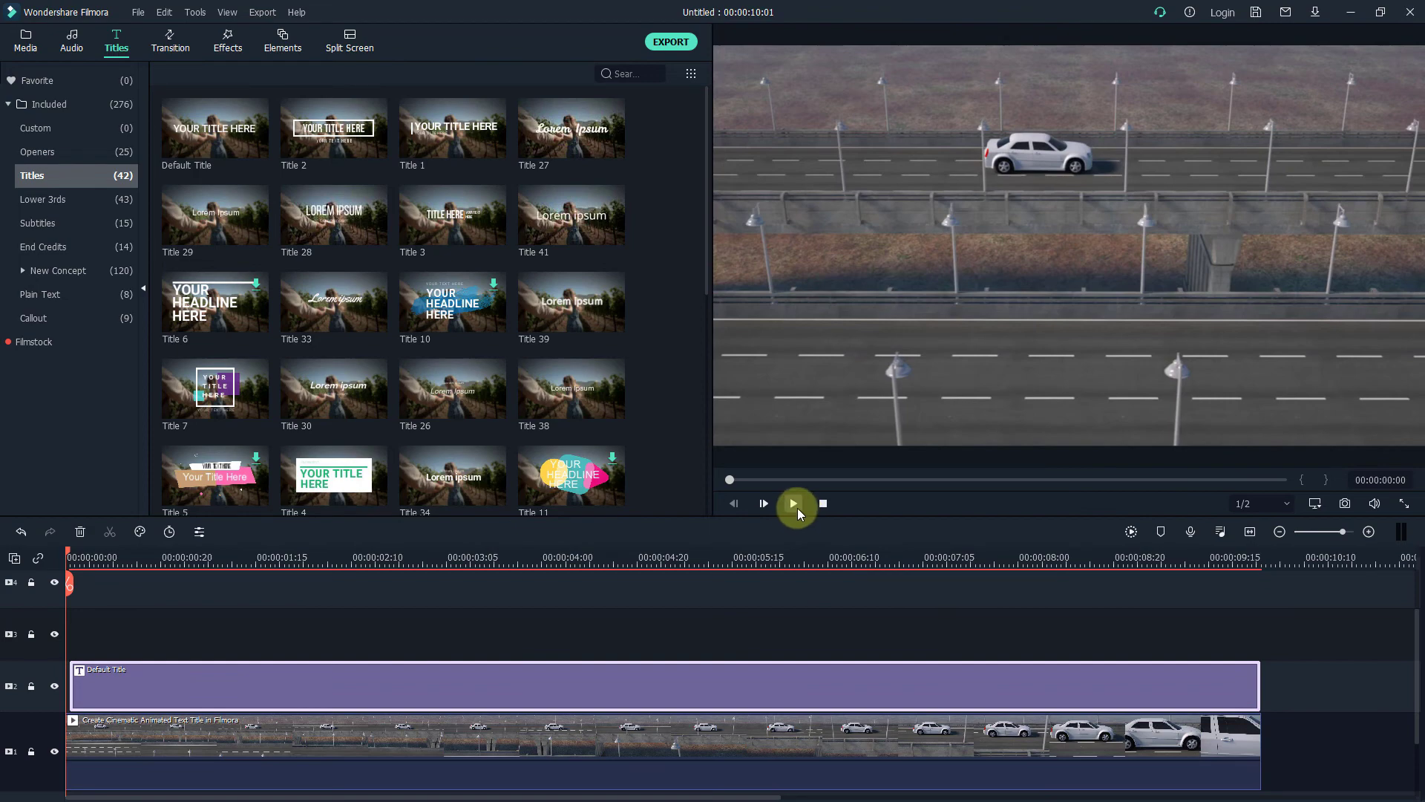
left_click(795, 508)
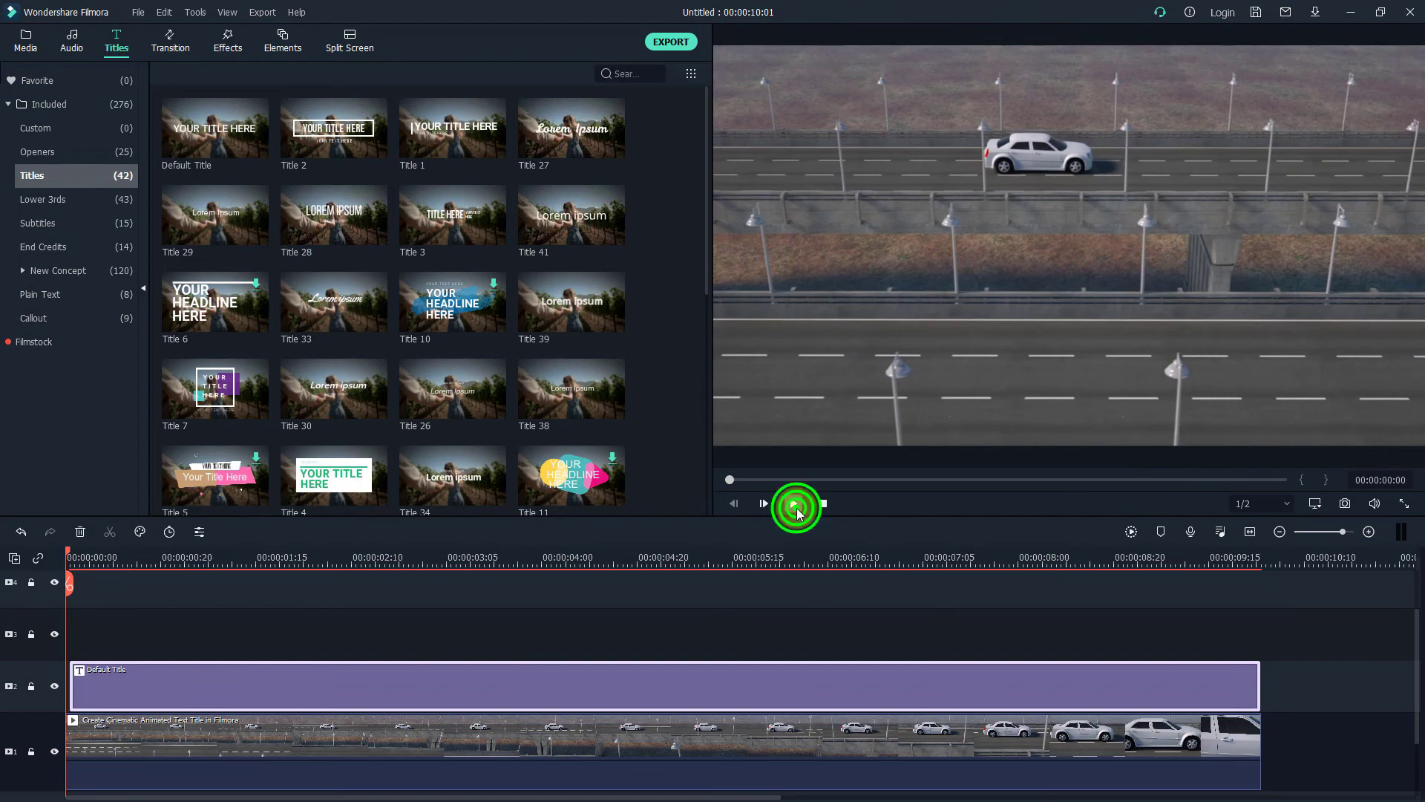